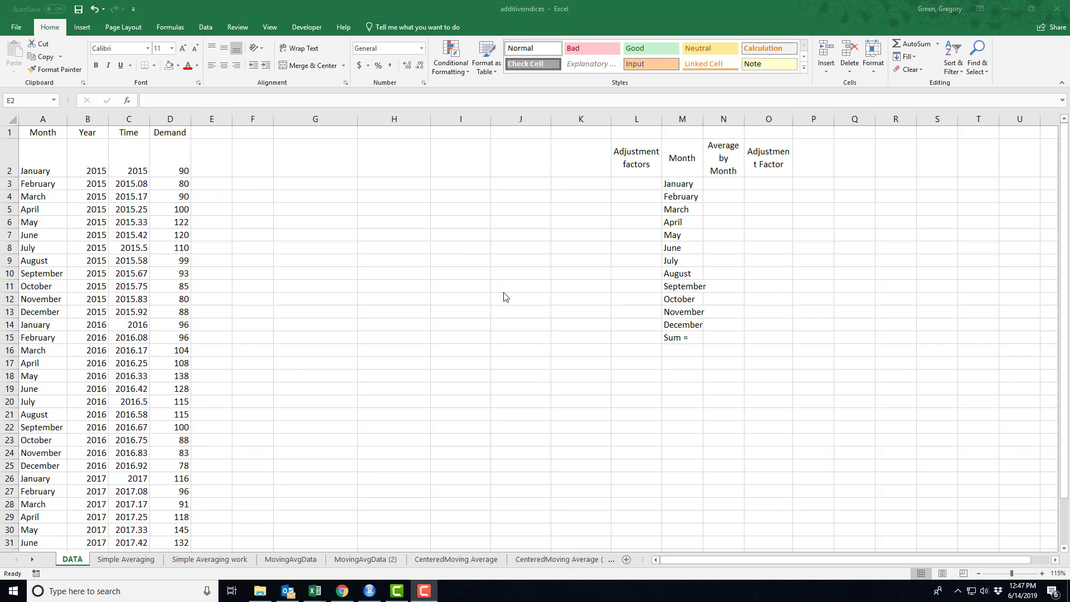
# - Highlight the twelve 2015 demand values, and the January demand cells of 2015, 2016 and 2017 together
pyautogui.click(166, 170)
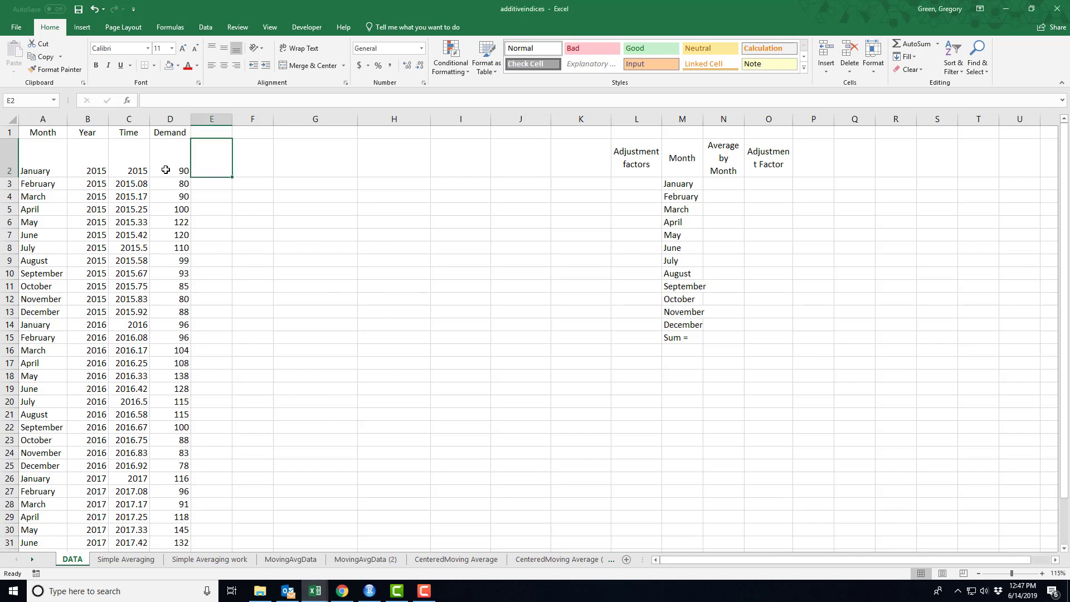
pyautogui.moveTo(165, 170); pyautogui.dragTo(175, 317)
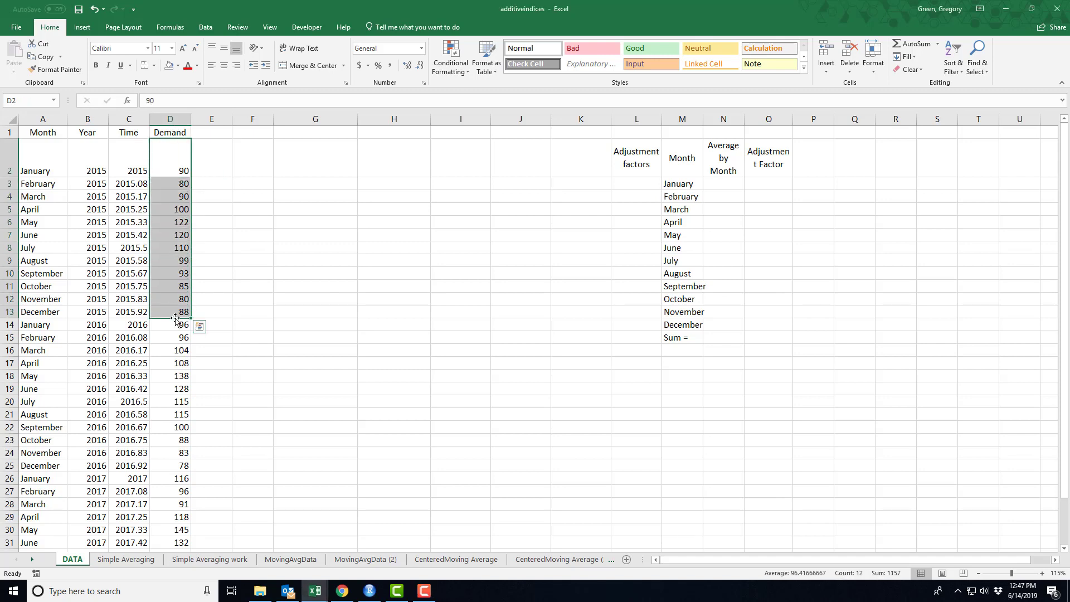
pyautogui.click(170, 171)
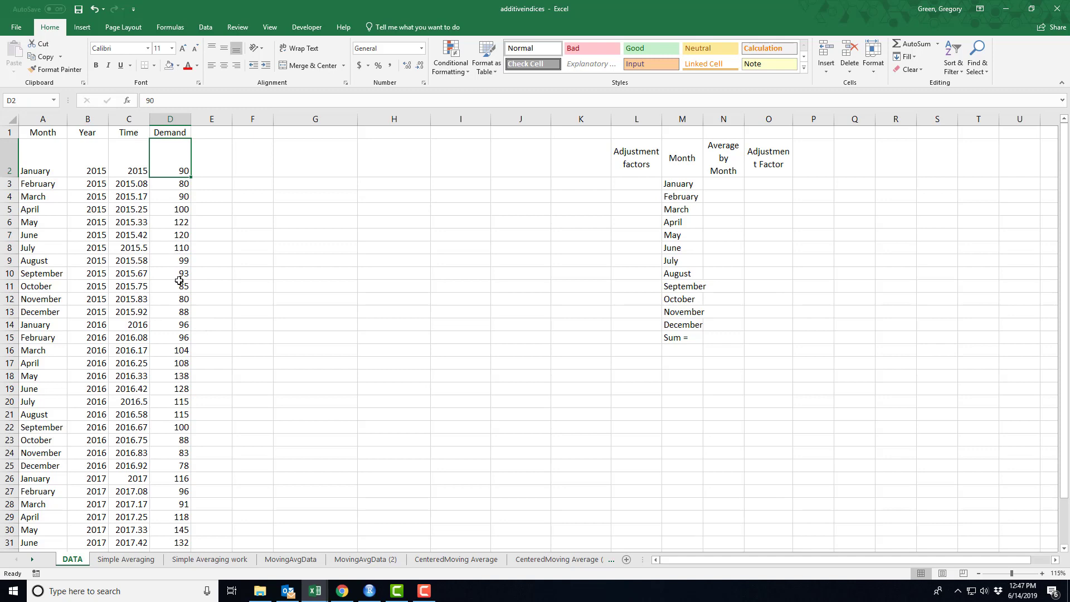
pyautogui.keyDown('ctrl'); pyautogui.click(170, 325); pyautogui.keyUp('ctrl')
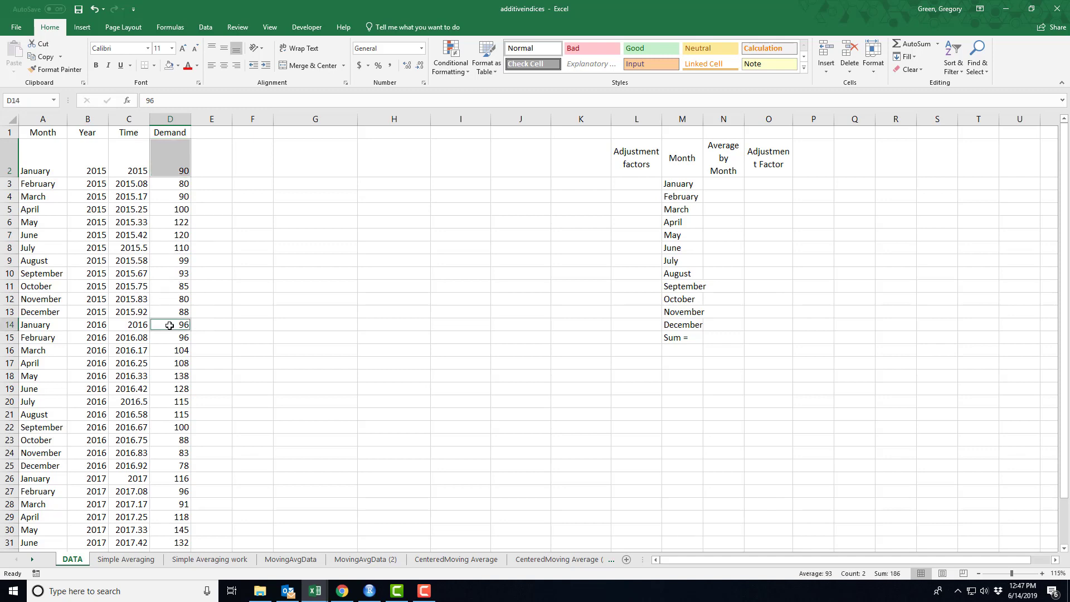
pyautogui.keyDown('ctrl'); pyautogui.click(183, 479); pyautogui.keyUp('ctrl')
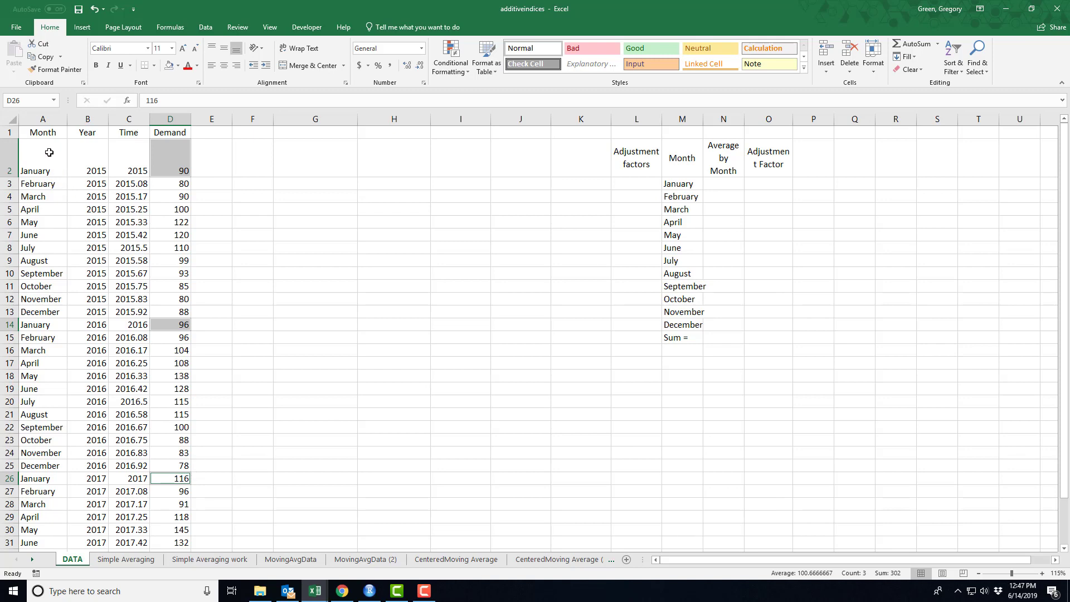
# - Create a PivotTable from the data range A1:D37, placed on the existing worksheet at cell G1
pyautogui.click(43, 135)
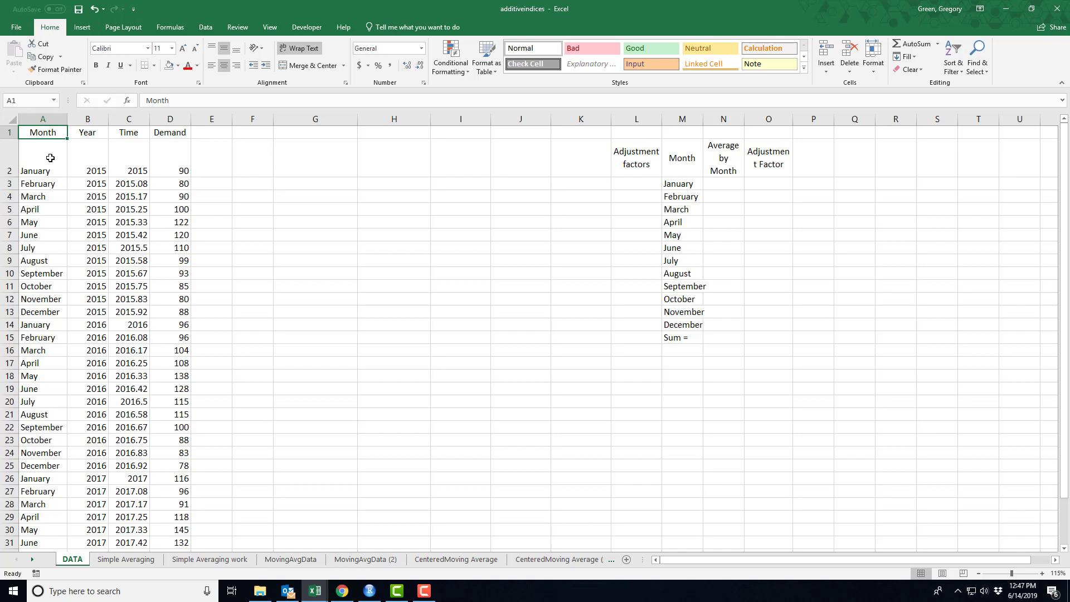
pyautogui.hotkey('ctrl', 'shift', 'Right')
pyautogui.hotkey('ctrl', 'shift', 'Down')
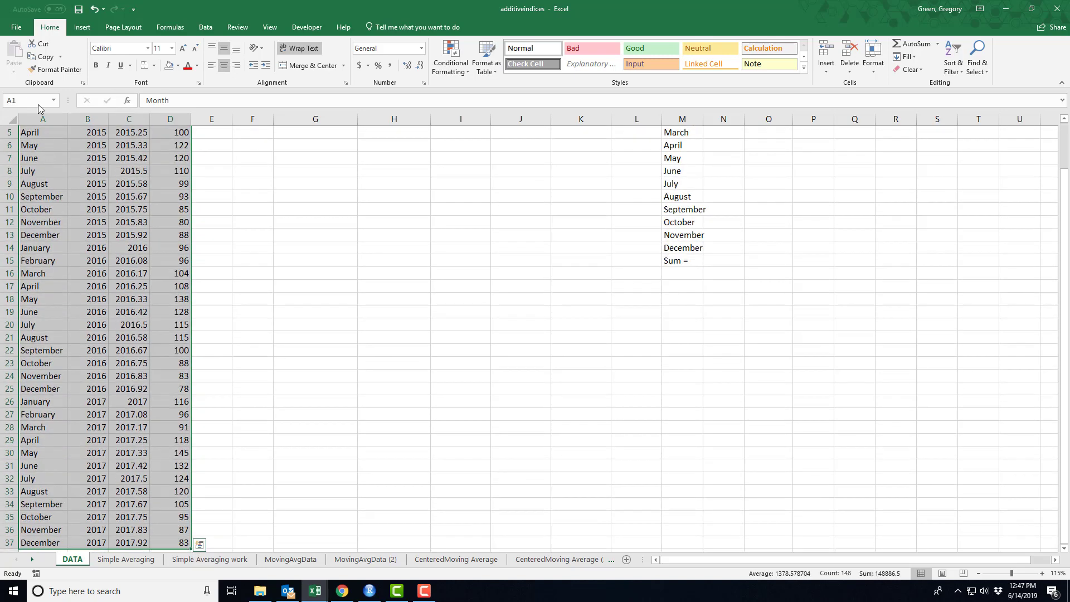
pyautogui.click(78, 28)
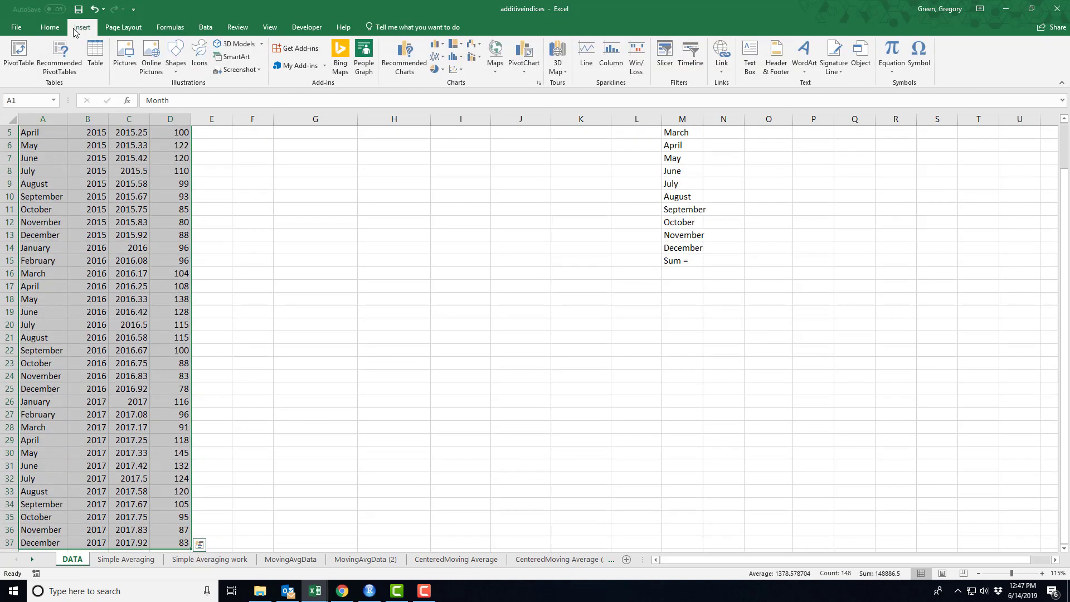
pyautogui.click(20, 54)
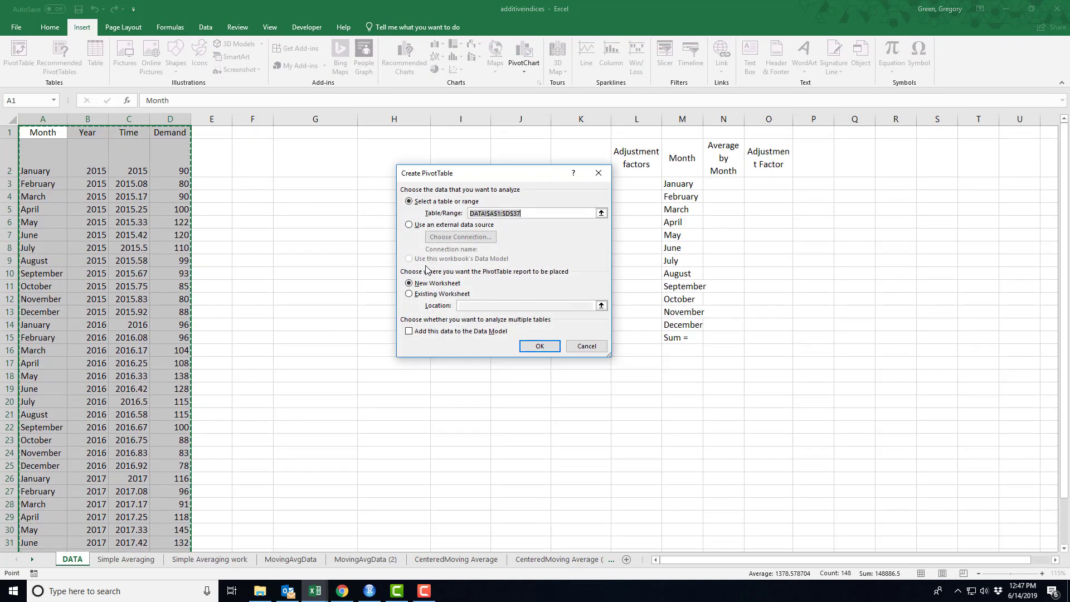
pyautogui.click(412, 295)
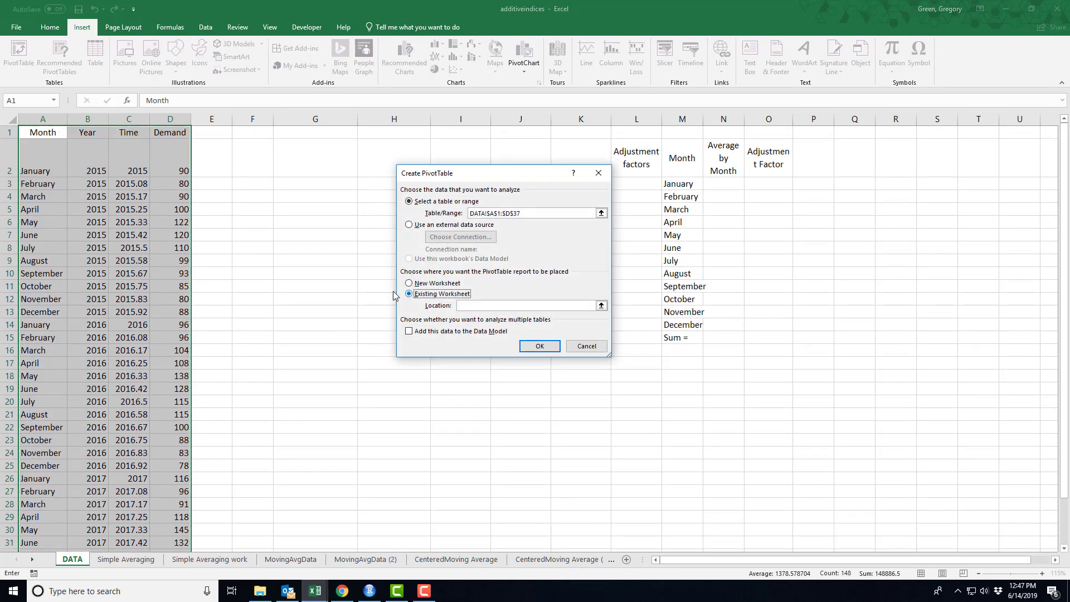
pyautogui.click(284, 133)
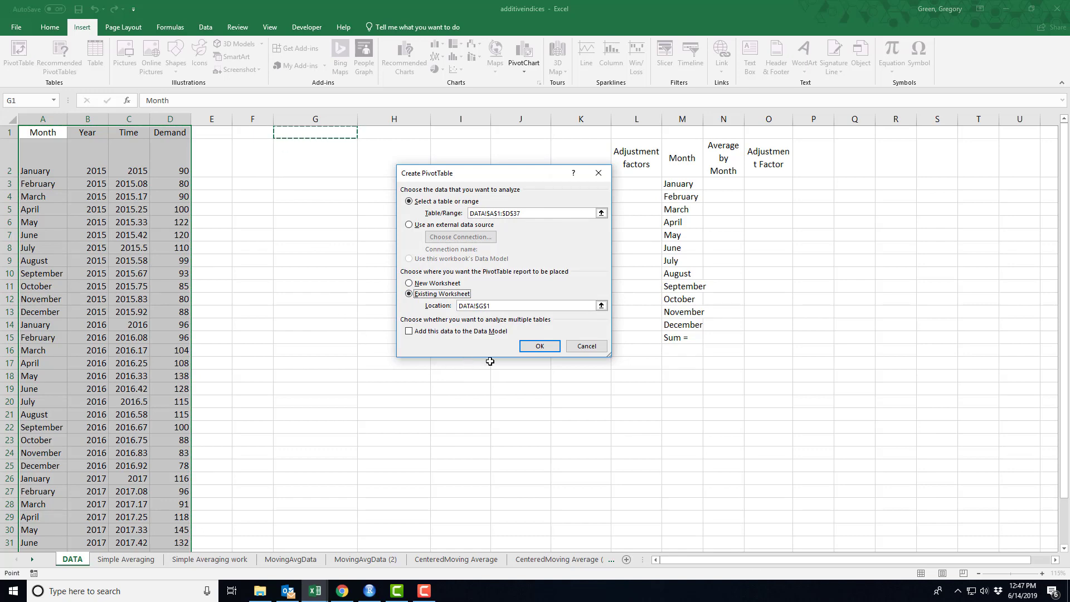
pyautogui.click(538, 347)
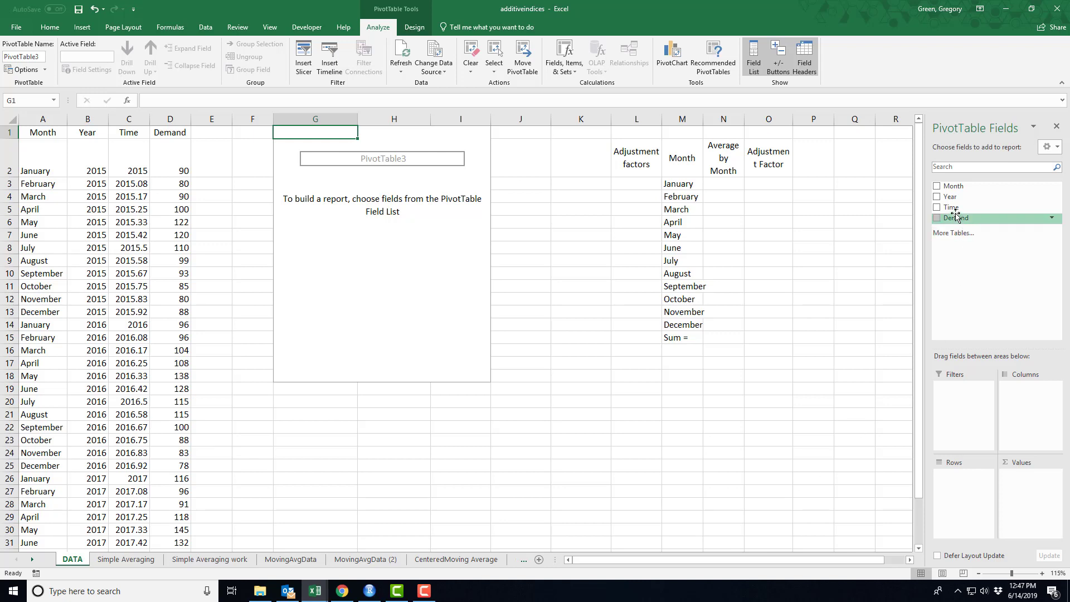
# - Lay out the PivotTable with Month as rows, Year as columns and Demand as values
pyautogui.moveTo(948, 196); pyautogui.dragTo(951, 482)
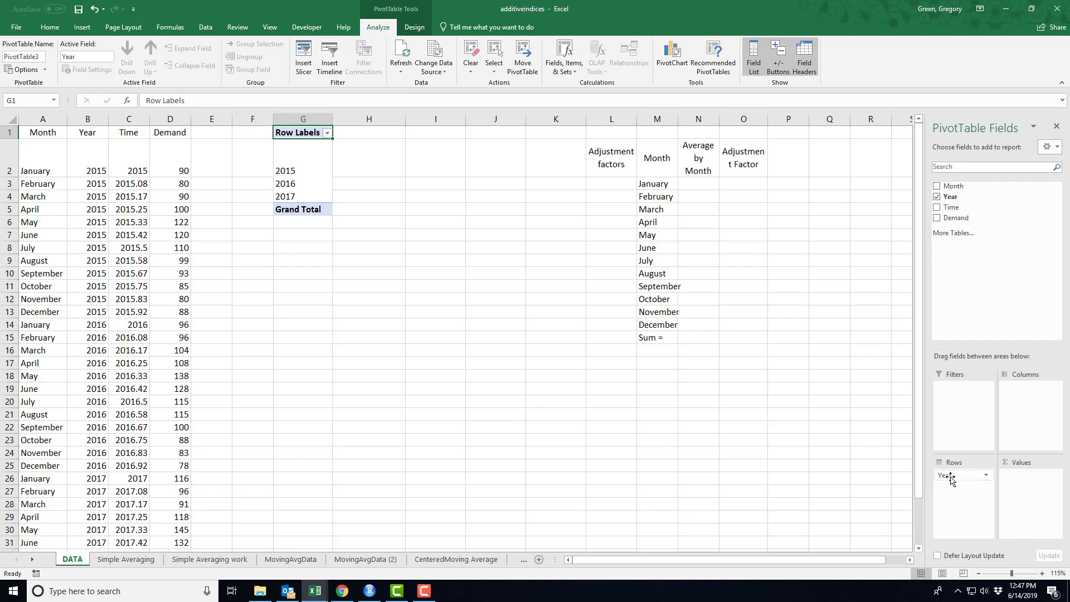
pyautogui.moveTo(947, 475); pyautogui.dragTo(1034, 415)
pyautogui.moveTo(952, 186); pyautogui.dragTo(956, 476)
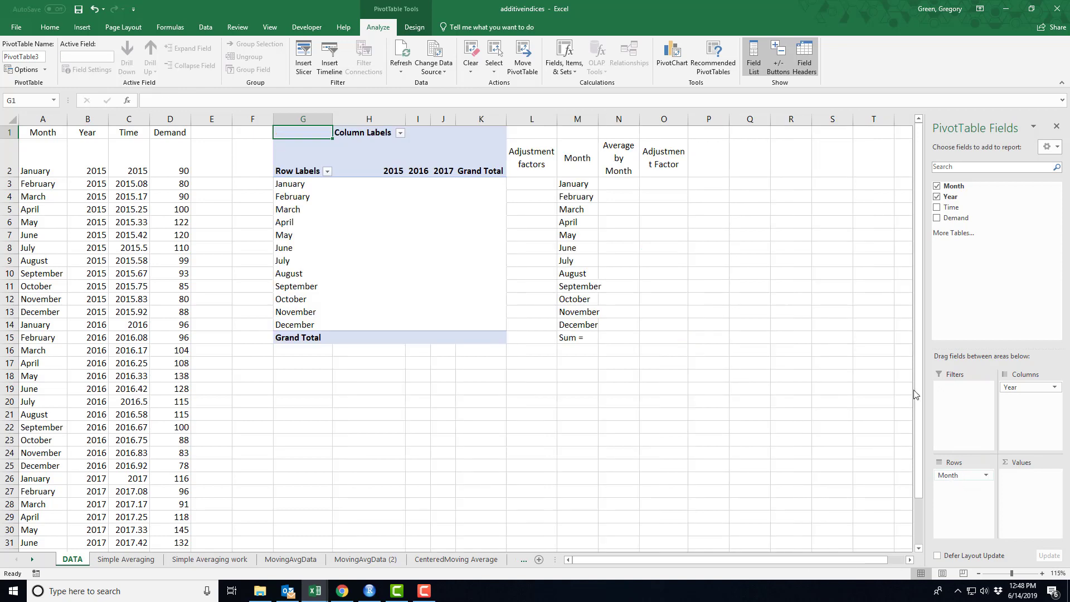
pyautogui.moveTo(964, 218); pyautogui.dragTo(1021, 479)
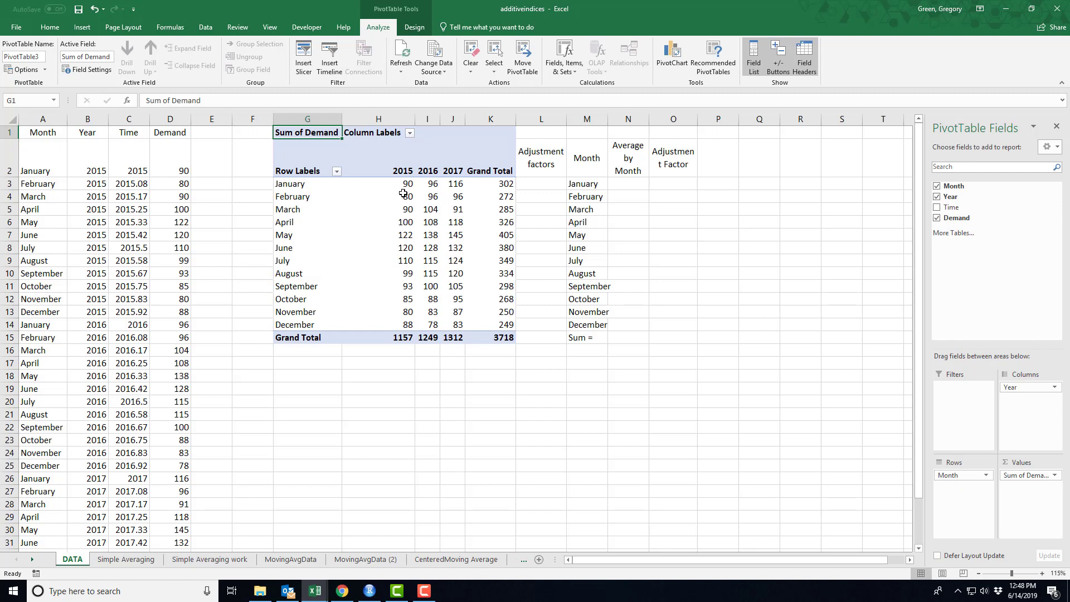
# - Summarize the PivotTable's Demand values by Average
pyautogui.moveTo(404, 192)
pyautogui.moveTo(502, 238)
pyautogui.click(1055, 477)
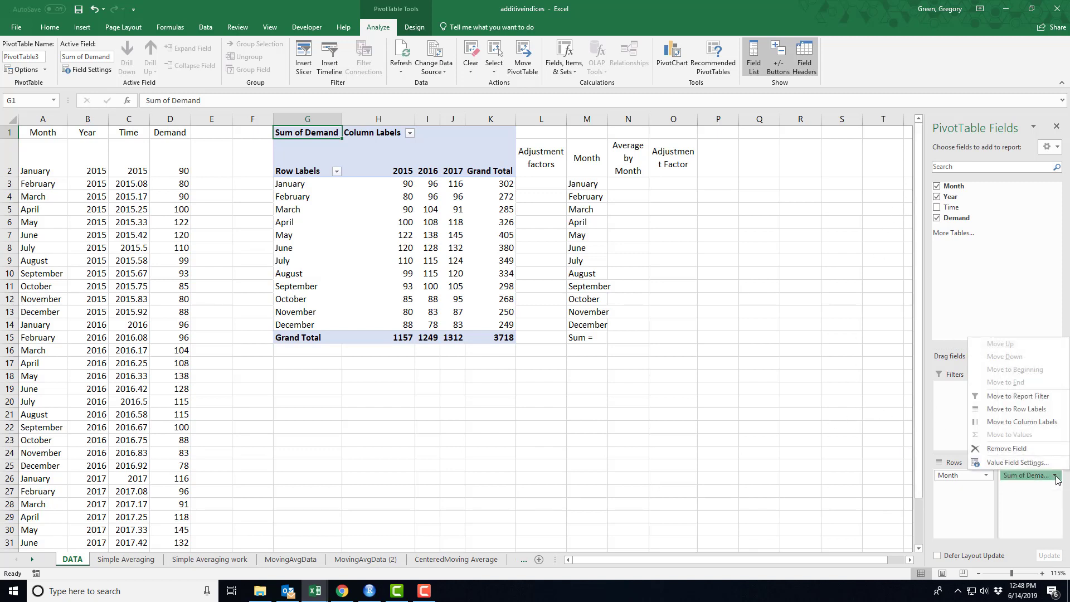
pyautogui.click(1017, 463)
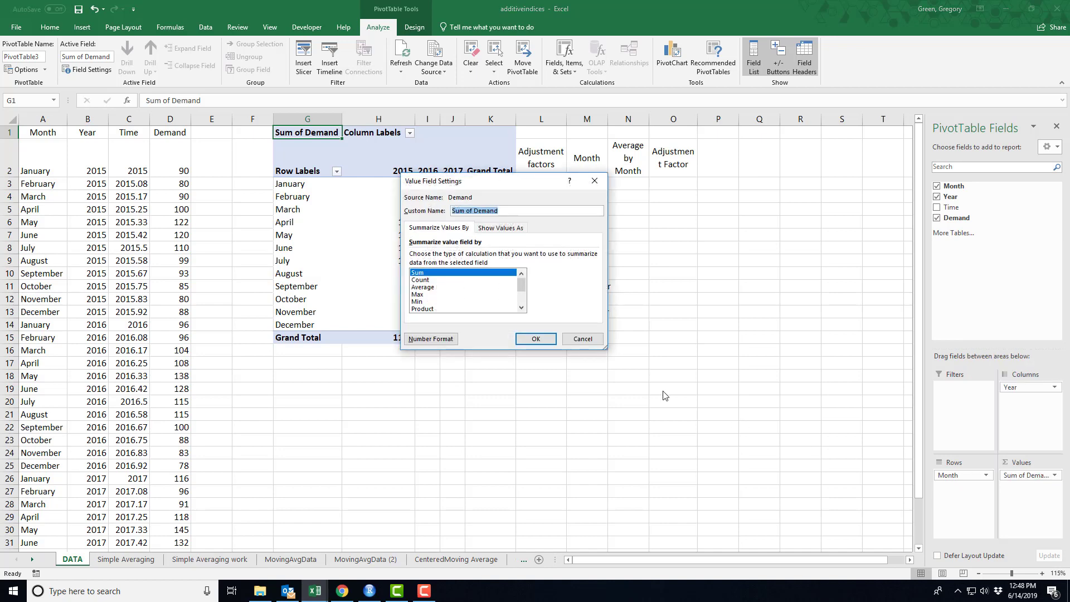
pyautogui.click(423, 288)
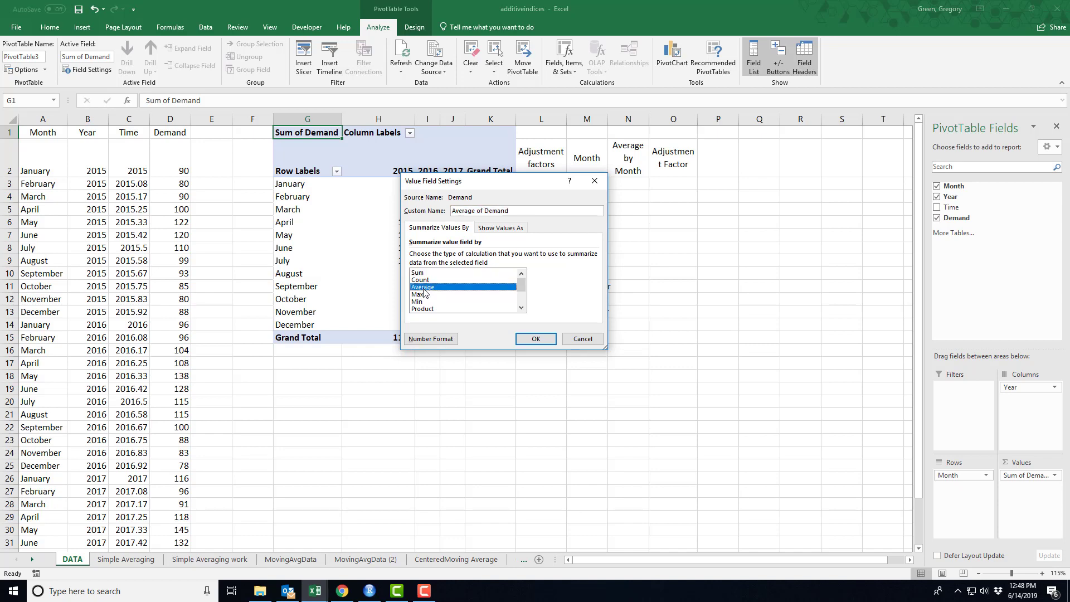
pyautogui.click(534, 339)
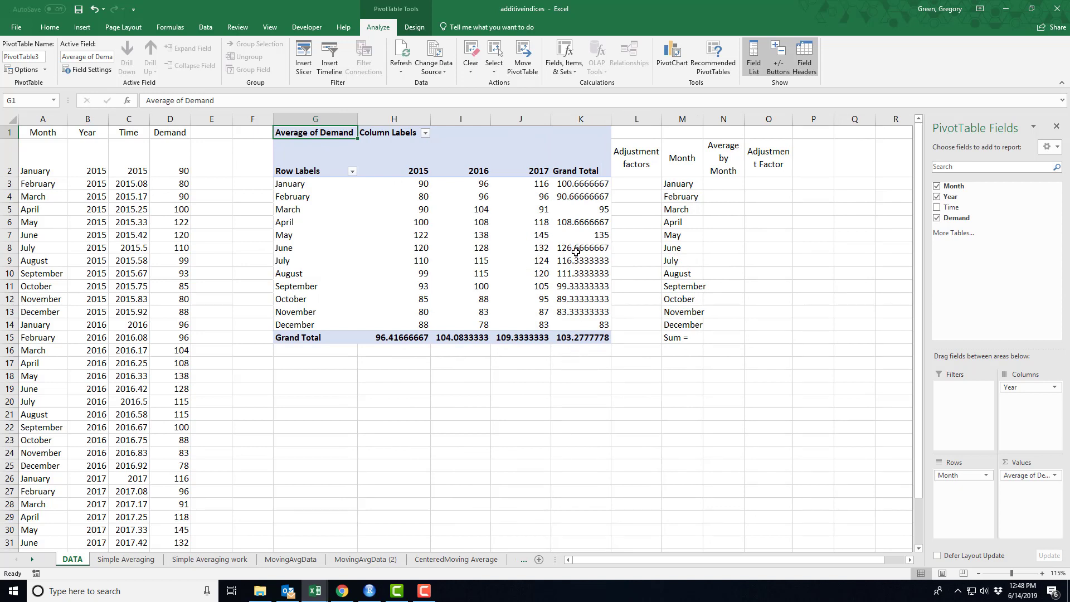
# - Calculate January's adjustment factor in L3 by dividing its average by the overall average, using =K3/$K$15
pyautogui.moveTo(572, 185); pyautogui.dragTo(585, 328)
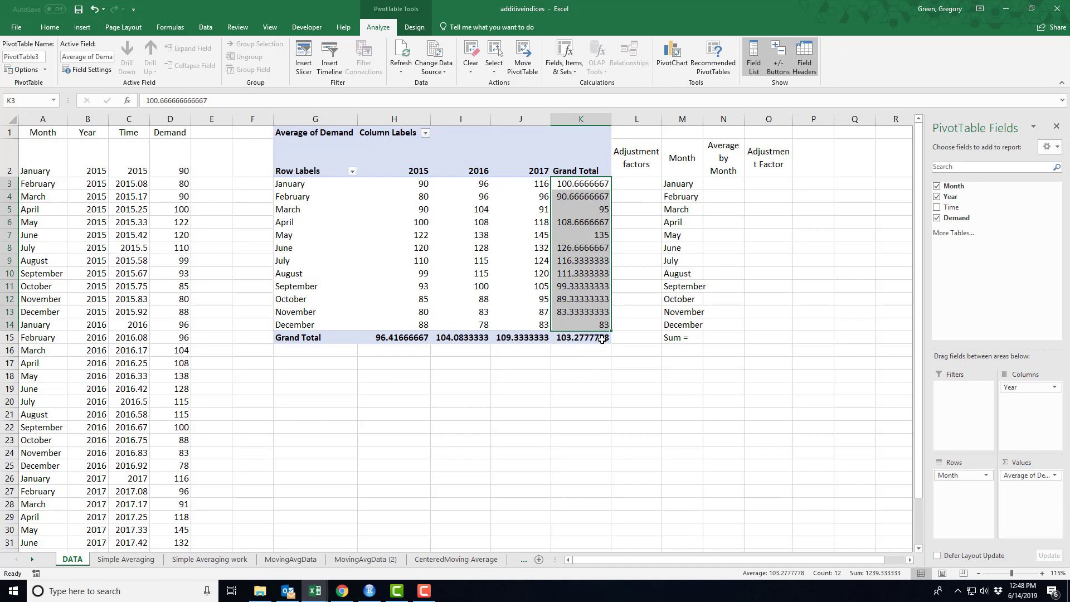
pyautogui.click(621, 187)
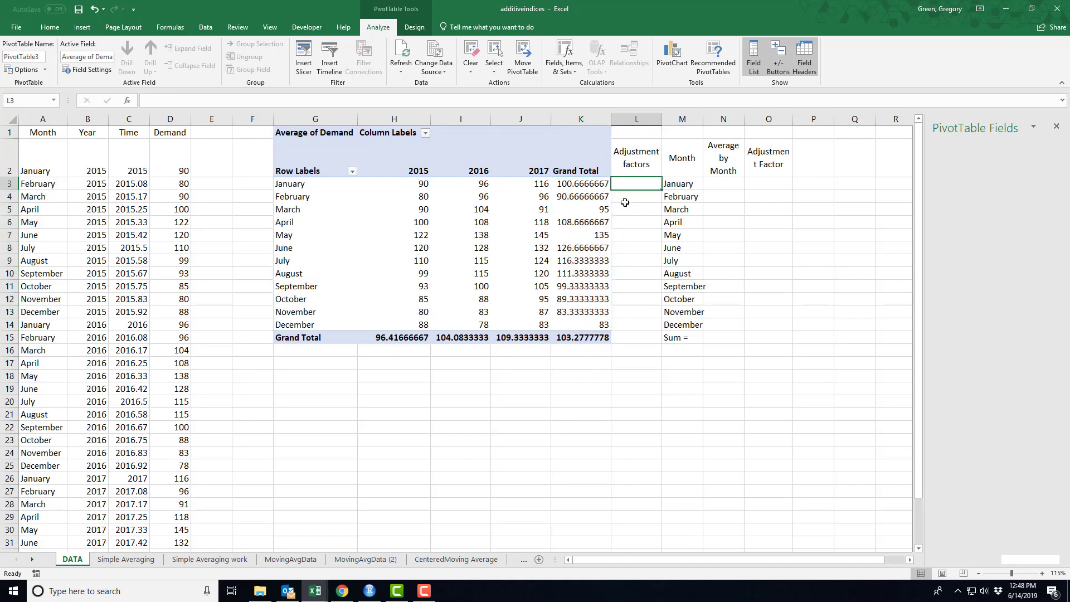
pyautogui.write('=')
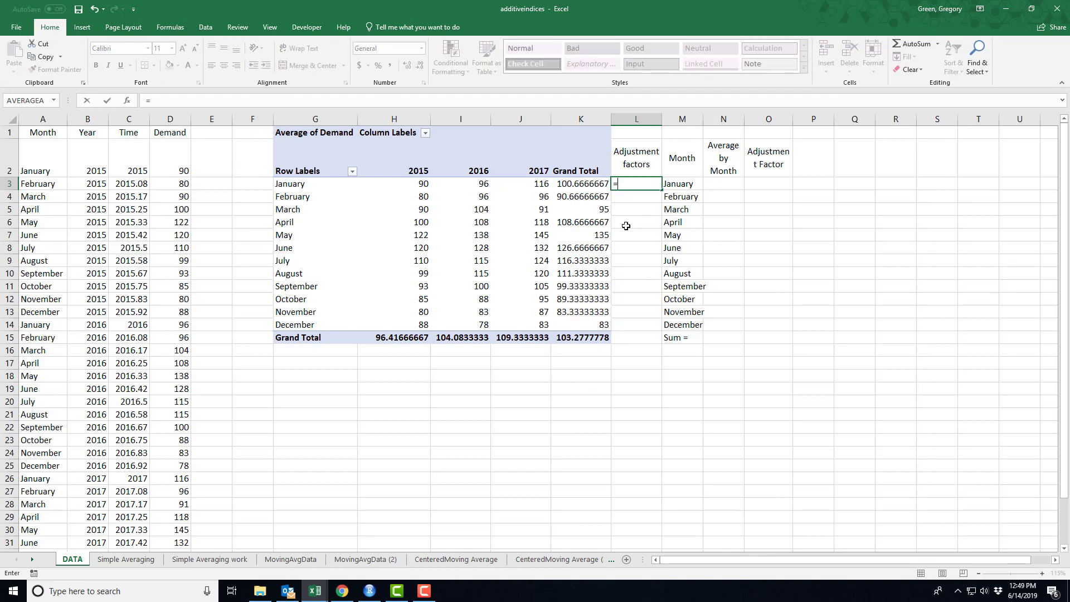
pyautogui.click(575, 186)
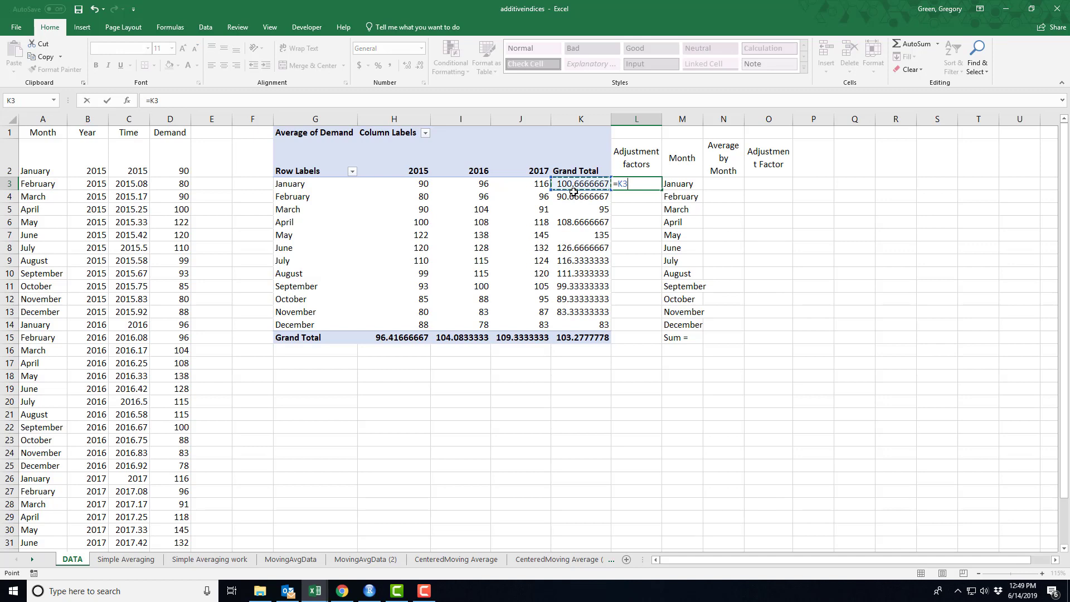
pyautogui.write('/')
pyautogui.click(571, 341)
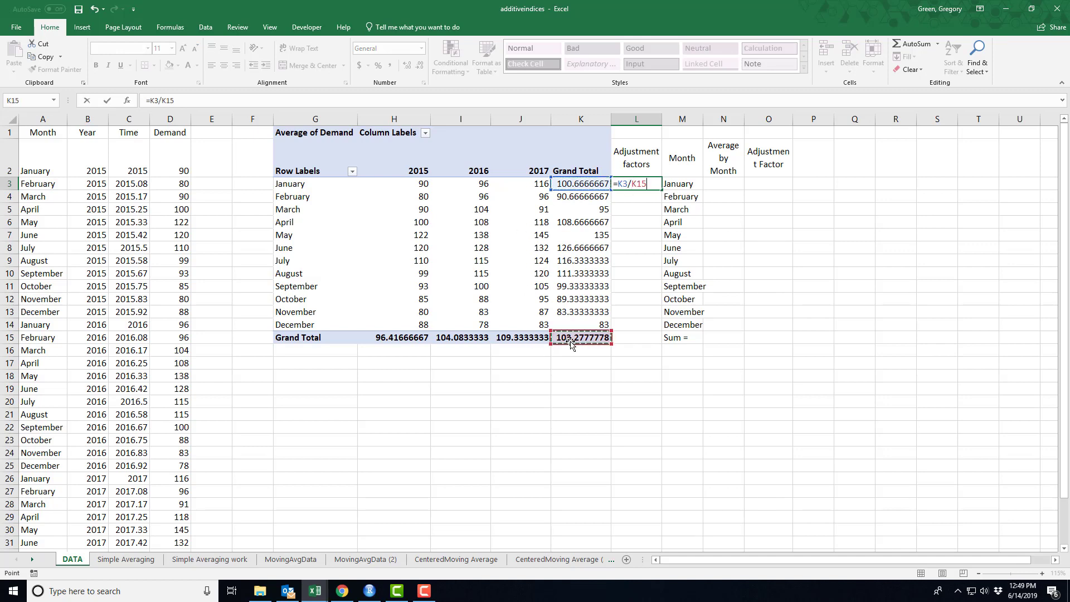
pyautogui.press('F4')
pyautogui.press('Return')
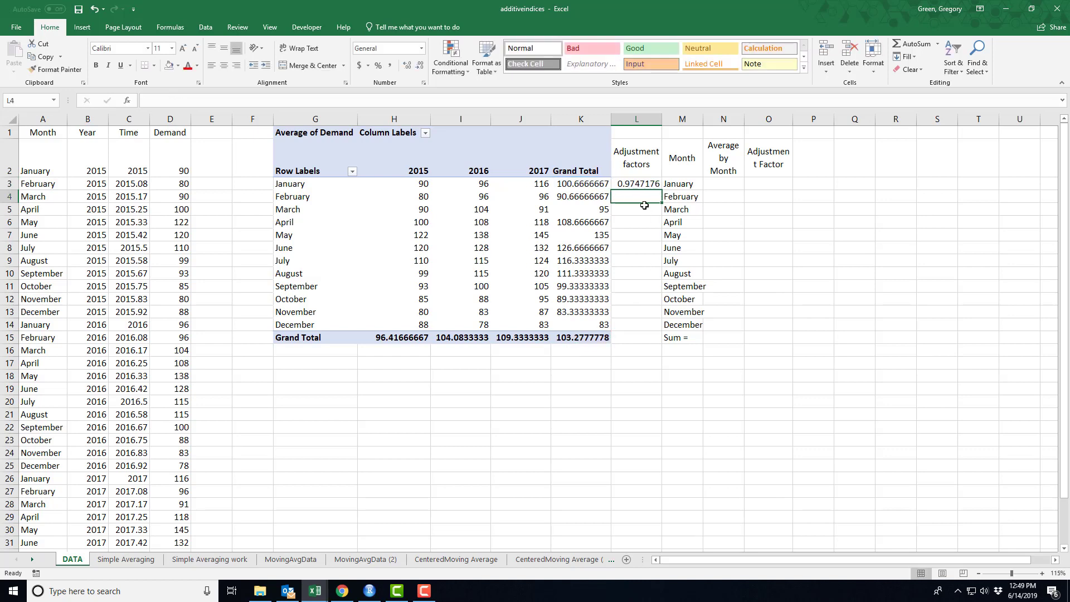
# - Fill the adjustment factor formula from L3 down to December in L14 and show the factors with four decimals
pyautogui.click(639, 184)
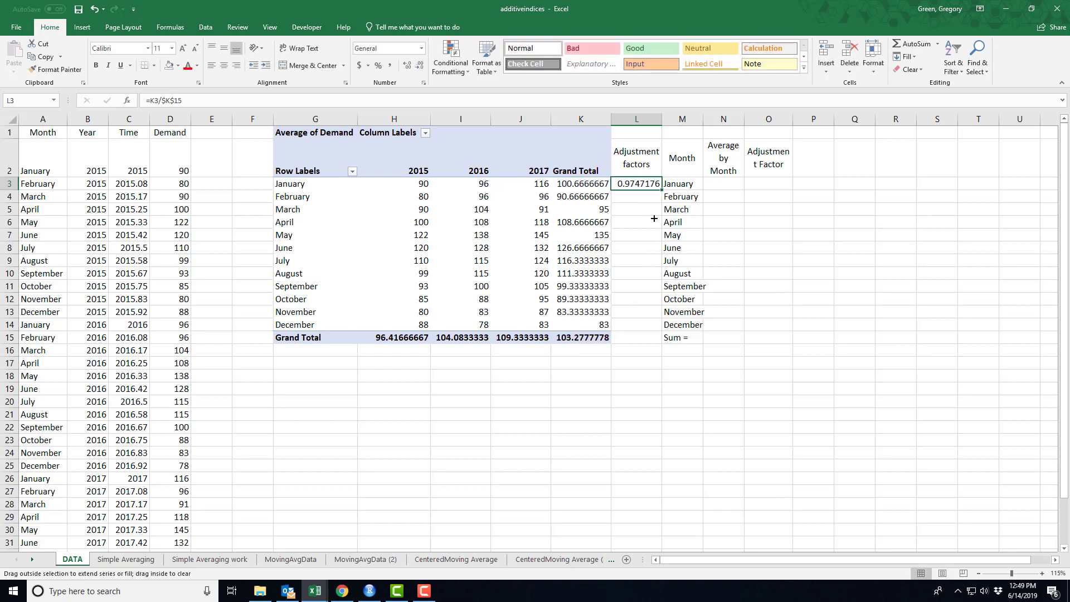
pyautogui.moveTo(662, 190); pyautogui.dragTo(663, 332)
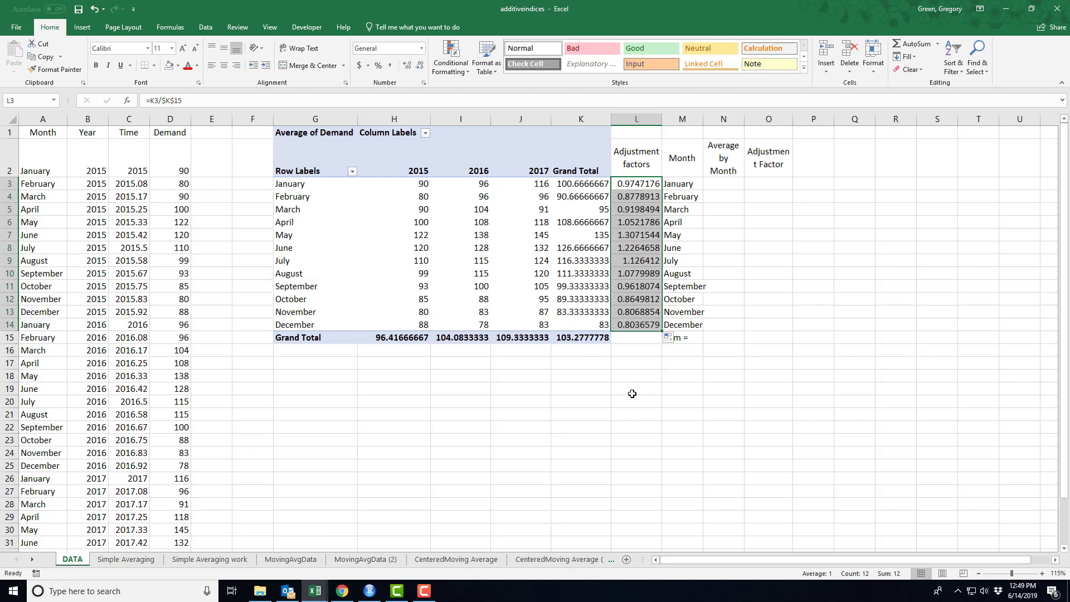
pyautogui.click(420, 67)
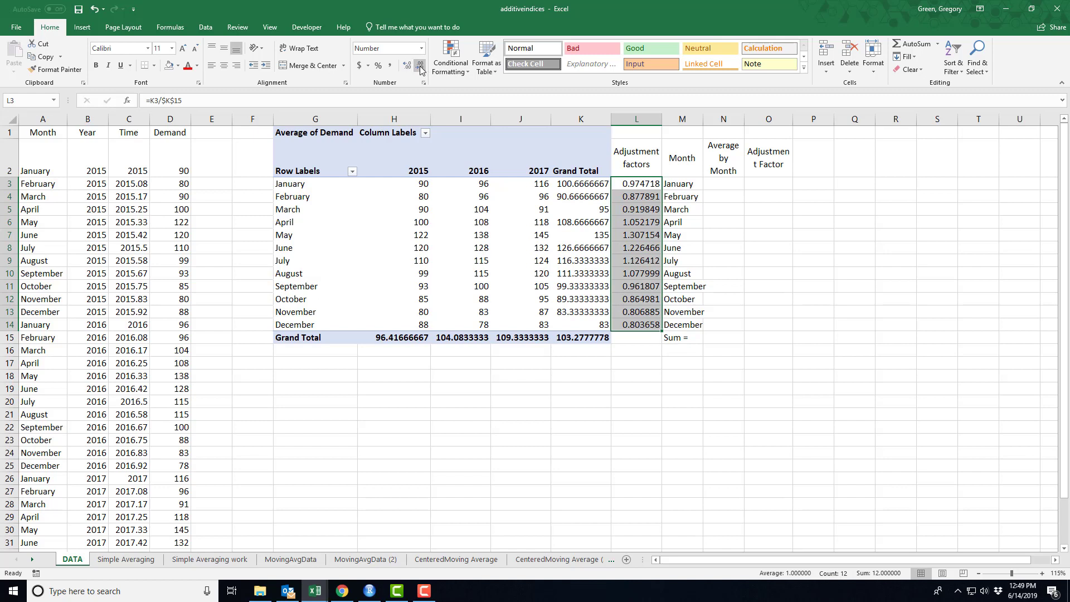
pyautogui.click(420, 68)
pyautogui.click(420, 68)
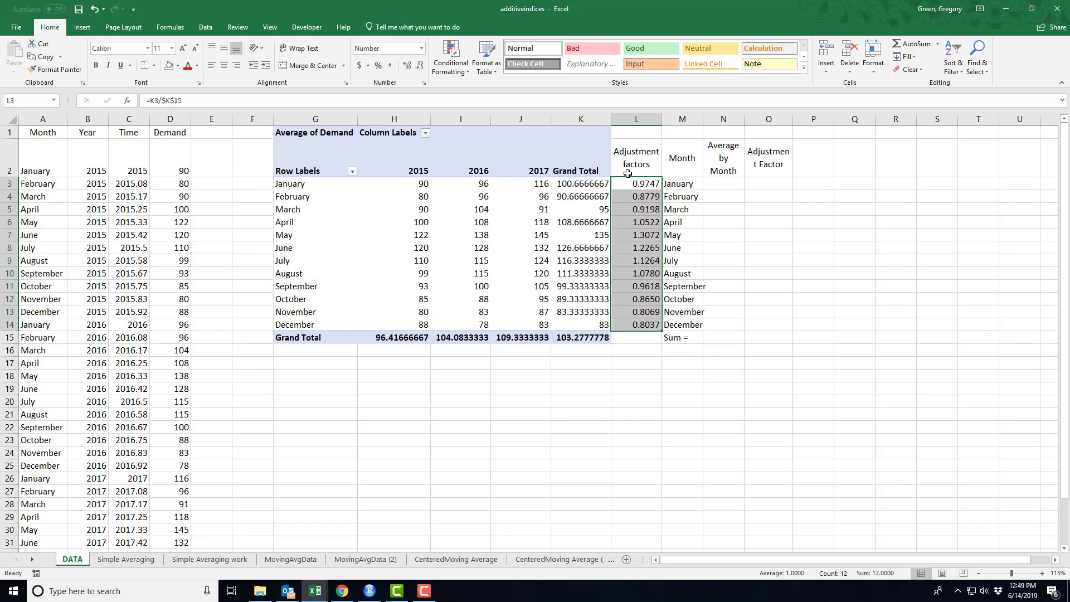
# - Insert a blank column M before the separate Month list and widen column P to fit its Adjustment Factor heading
pyautogui.click(675, 120)
pyautogui.hotkey('ctrl', 'shift', '+')
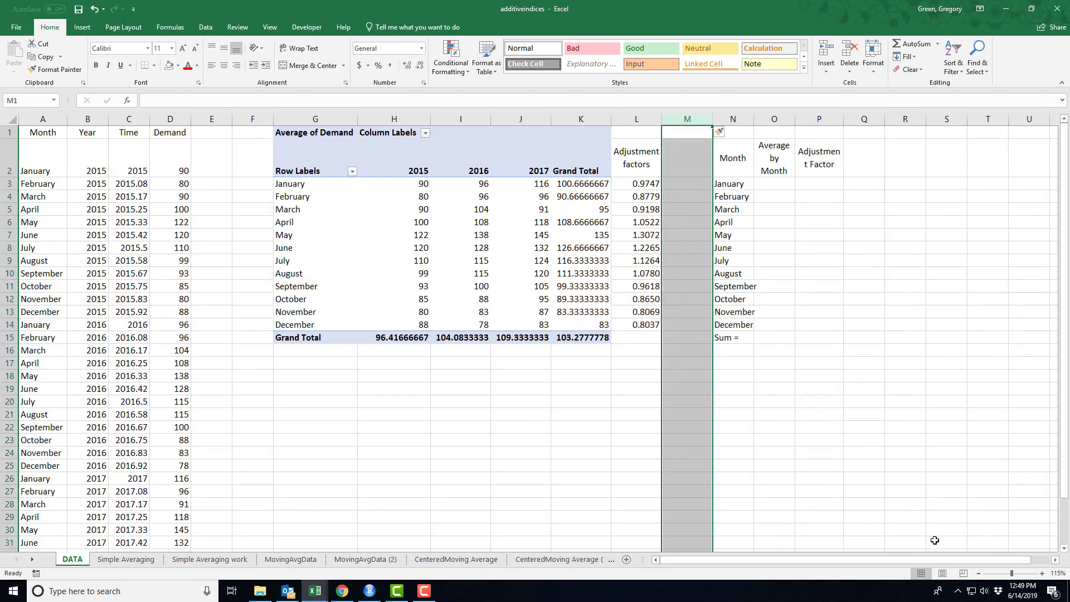
pyautogui.moveTo(963, 557); pyautogui.dragTo(1008, 559)
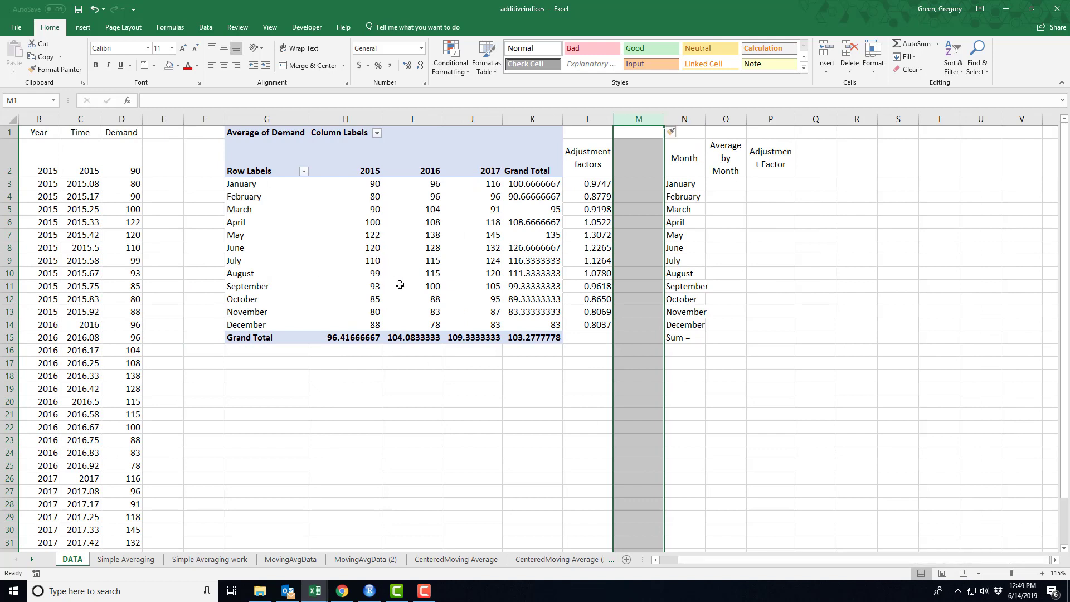
pyautogui.moveTo(399, 285)
pyautogui.moveTo(795, 124); pyautogui.dragTo(801, 125)
# - Begin an AVERAGEIF formula in O3 for January's average, using the months in A2:A37 as the range
pyautogui.click(736, 184)
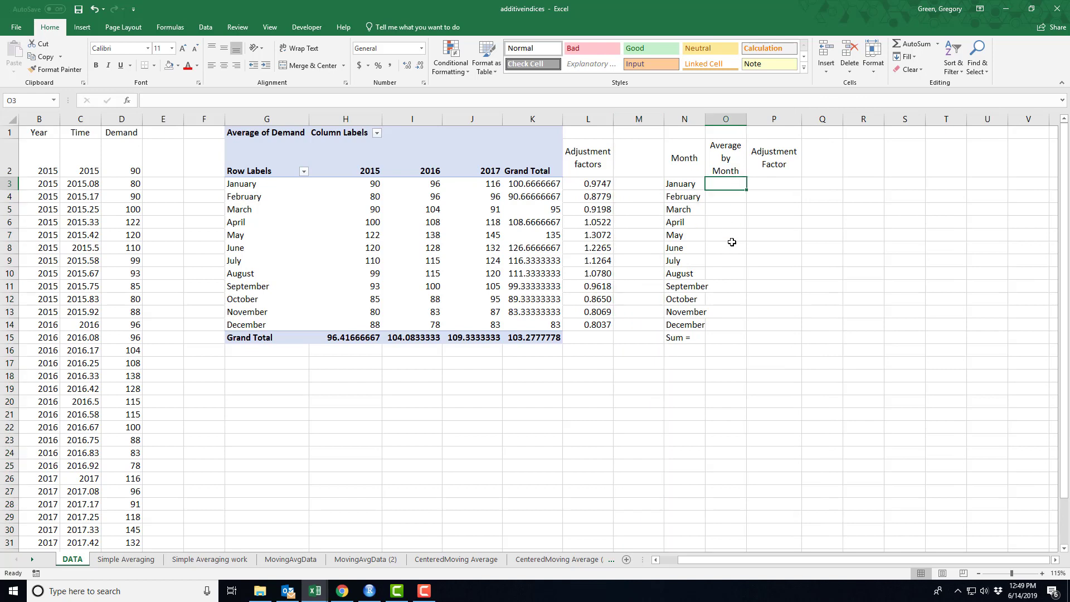
pyautogui.write('=a')
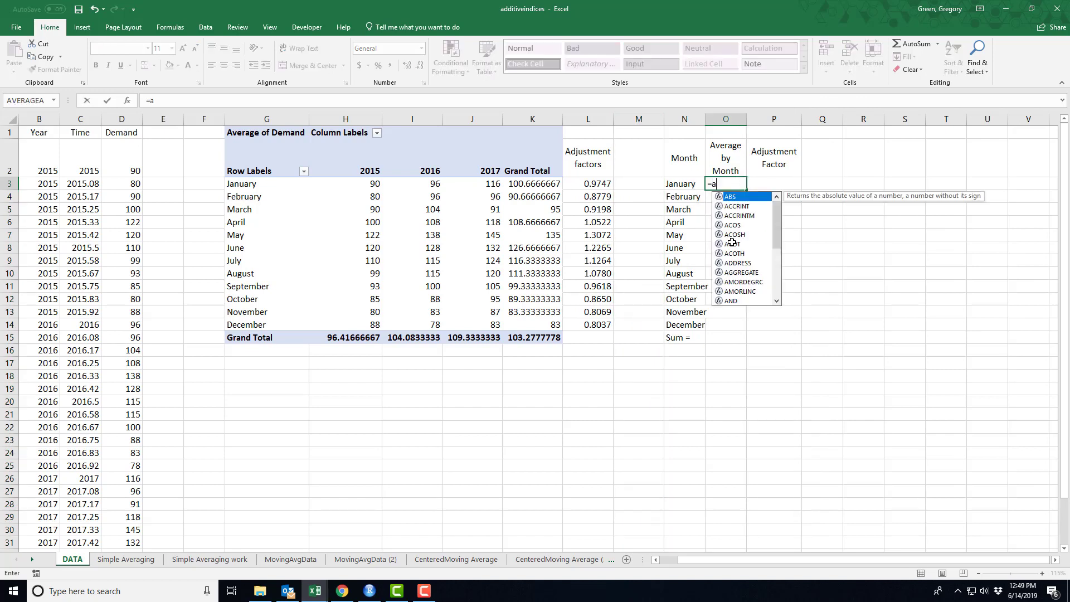
pyautogui.write('verageif(')
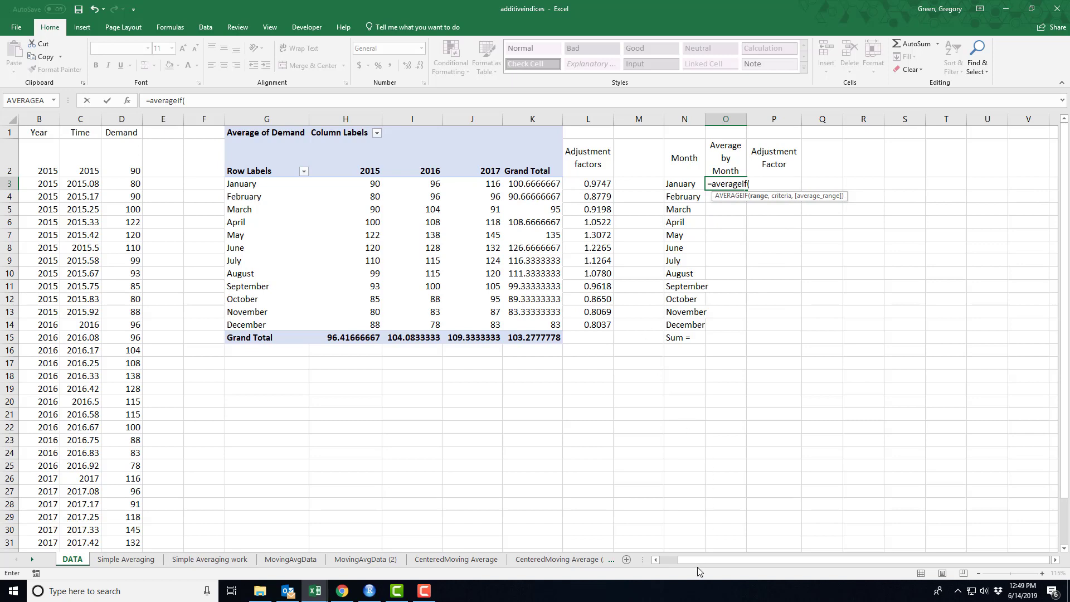
pyautogui.moveTo(691, 560); pyautogui.dragTo(653, 561)
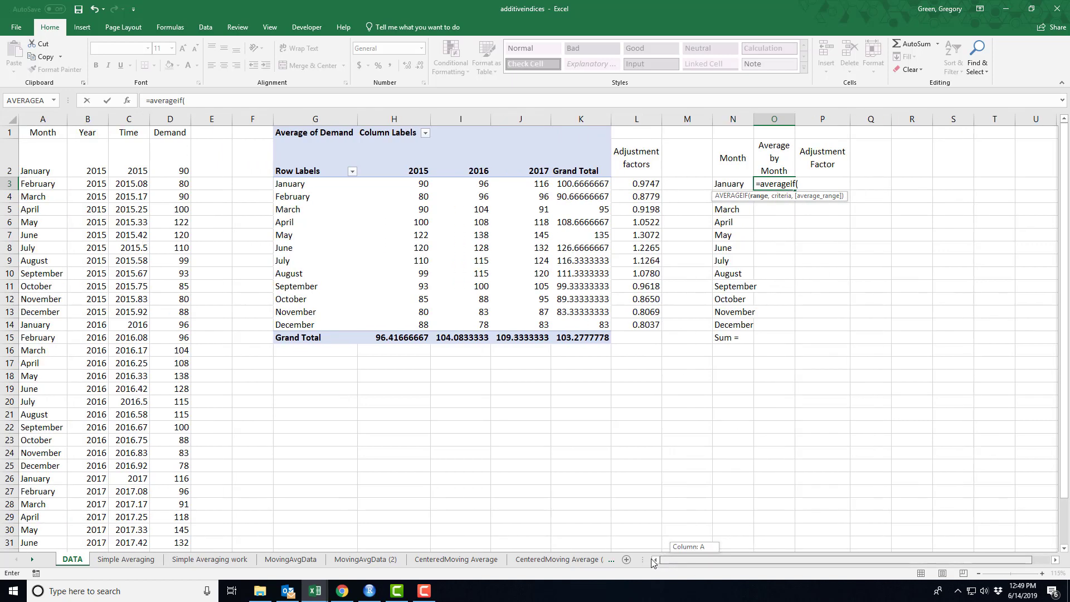
pyautogui.click(28, 168)
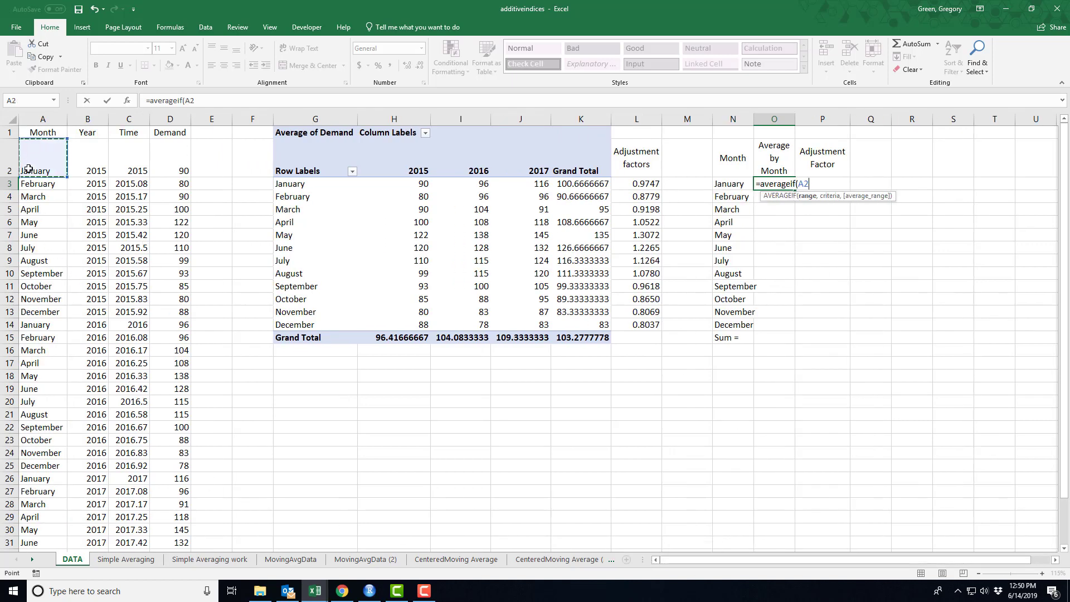
pyautogui.hotkey('ctrl', 'shift', 'Down')
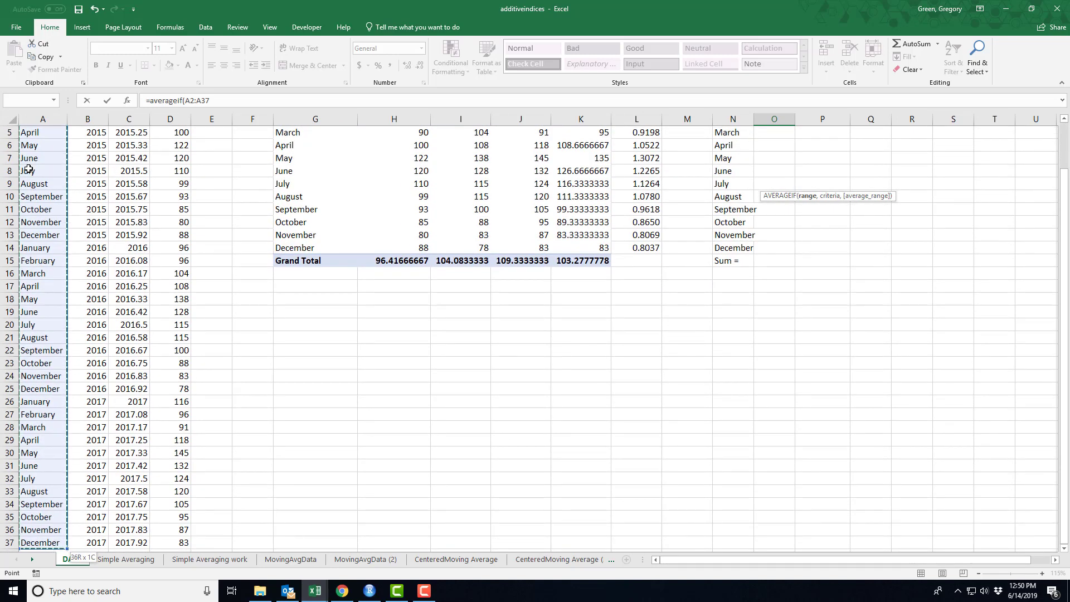
pyautogui.write(',')
pyautogui.scroll(2, 58, 160)
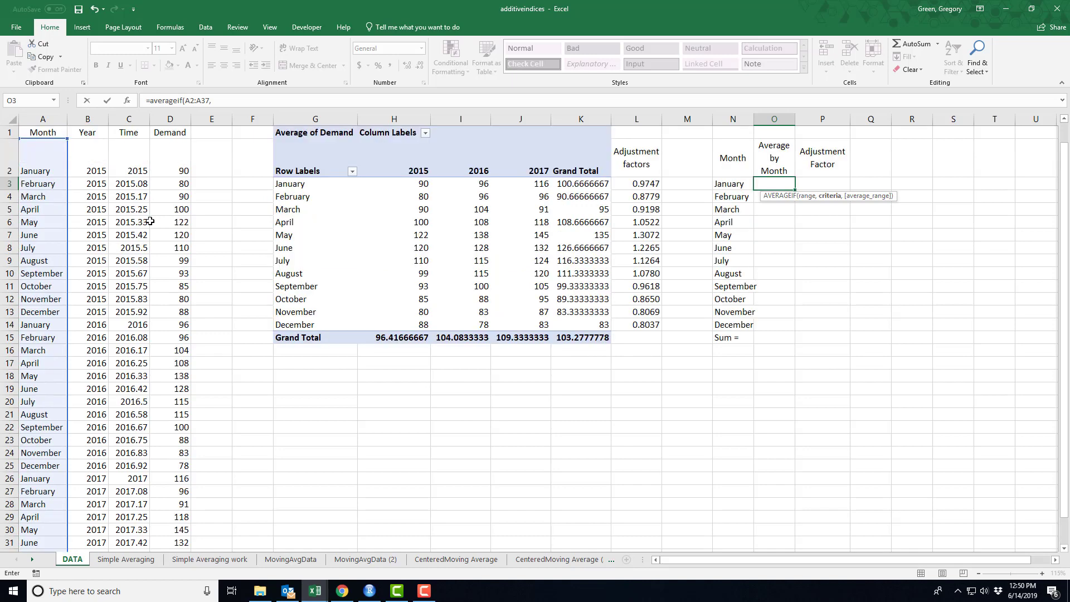
# - Add January's cell N3 as the AVERAGEIF criteria and the Demand values D2:D37 as the average range
pyautogui.click(724, 187)
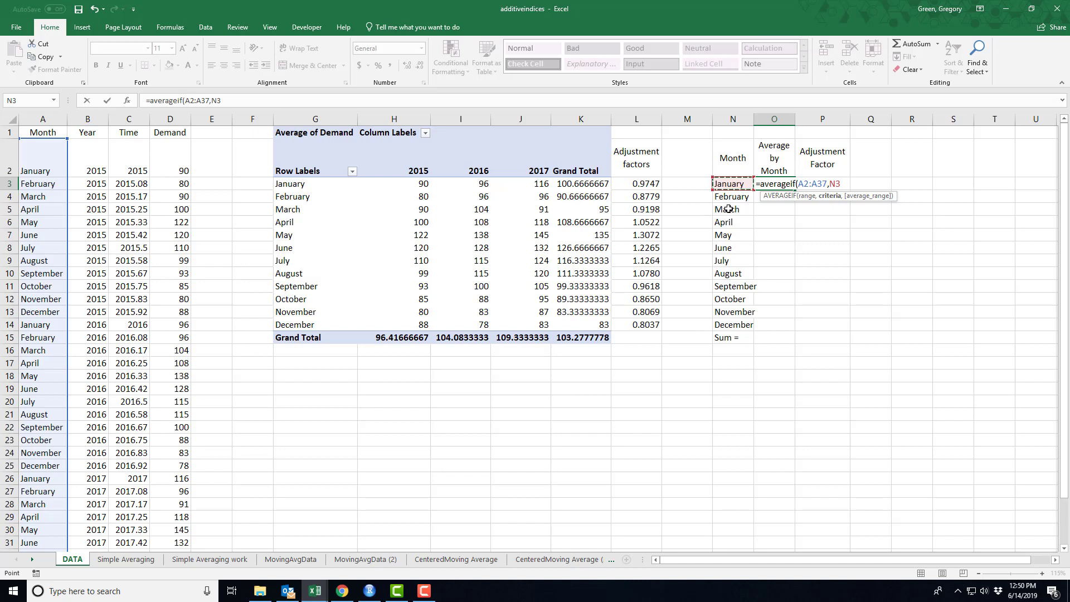
pyautogui.write(',')
pyautogui.click(175, 167)
pyautogui.hotkey('ctrl', 'shift', 'Down')
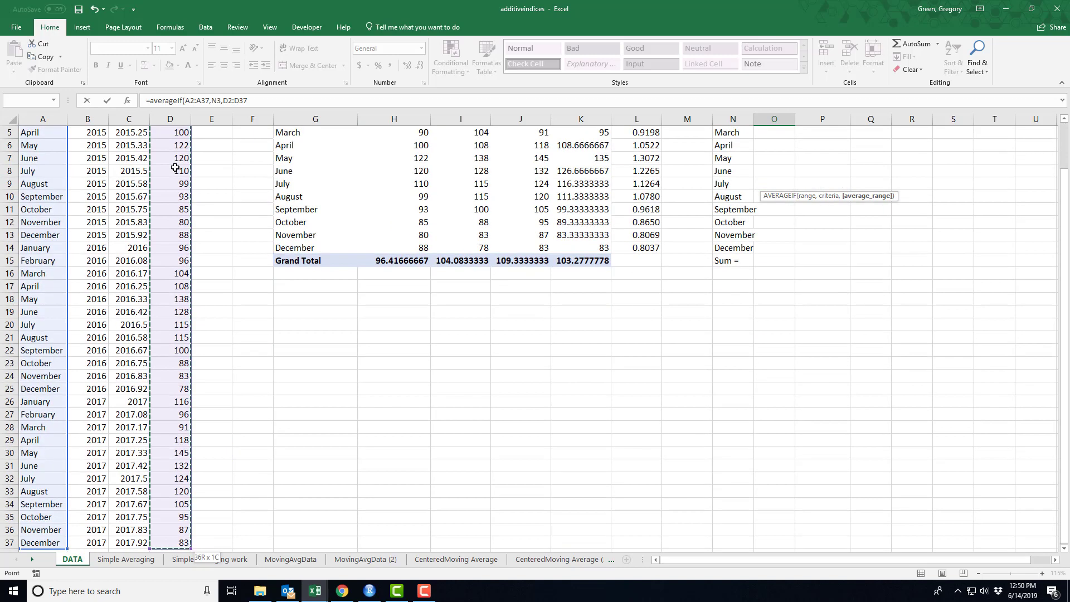
pyautogui.scroll(2, 243, 301)
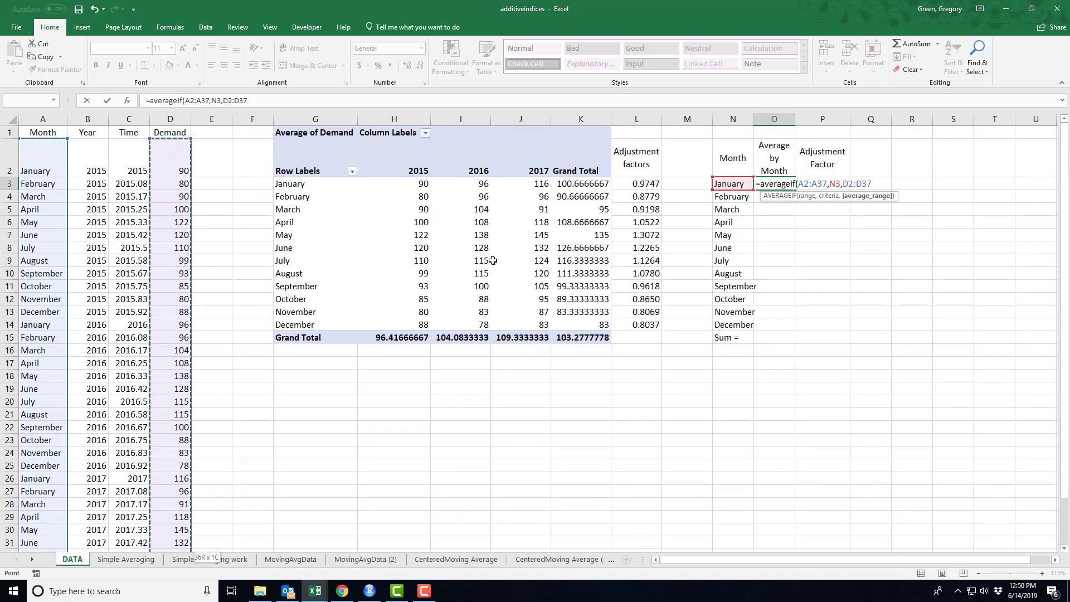
# - Make the formula's Demand and Month ranges absolute as $D$2:$D$37 and $A$2:$A$37, and fill it from O3 down to December in O14
pyautogui.press('F4')
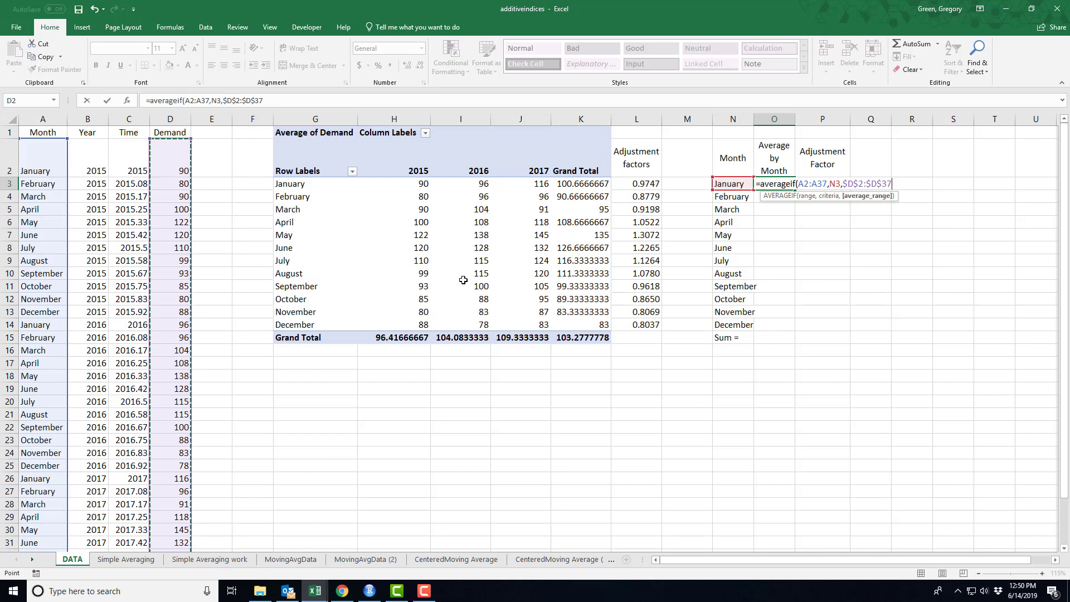
pyautogui.click(810, 187)
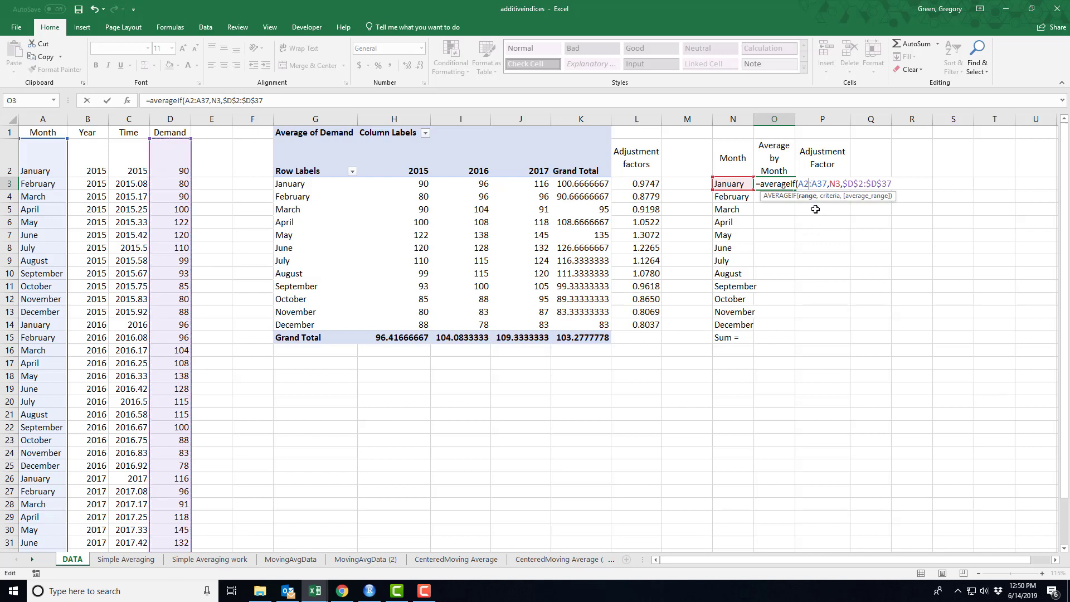
pyautogui.press('F4')
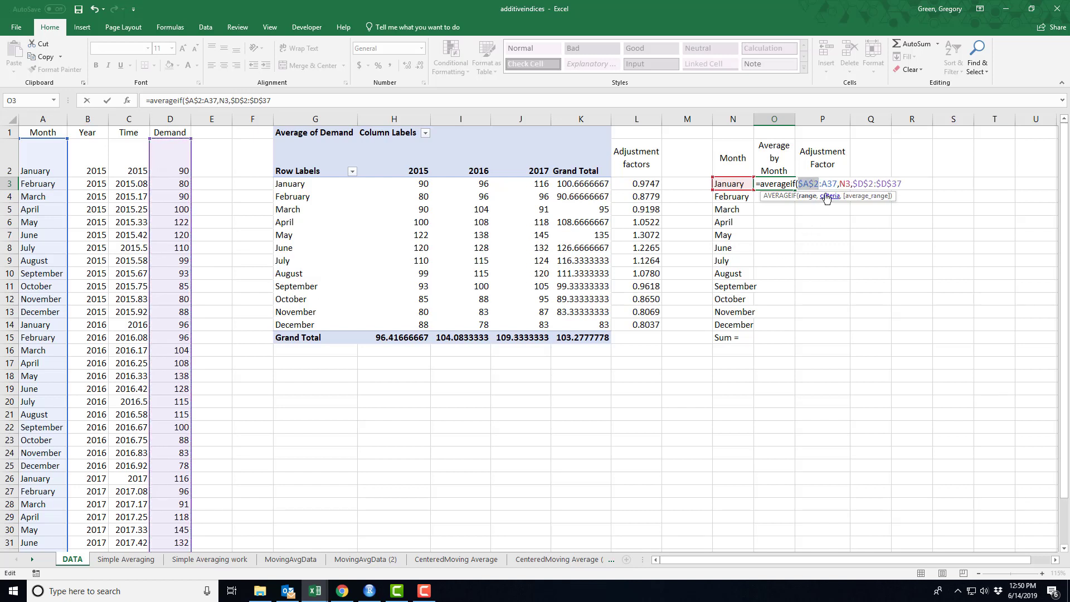
pyautogui.press('Right')
pyautogui.press('Right')
pyautogui.press('Right')
pyautogui.press('F4')
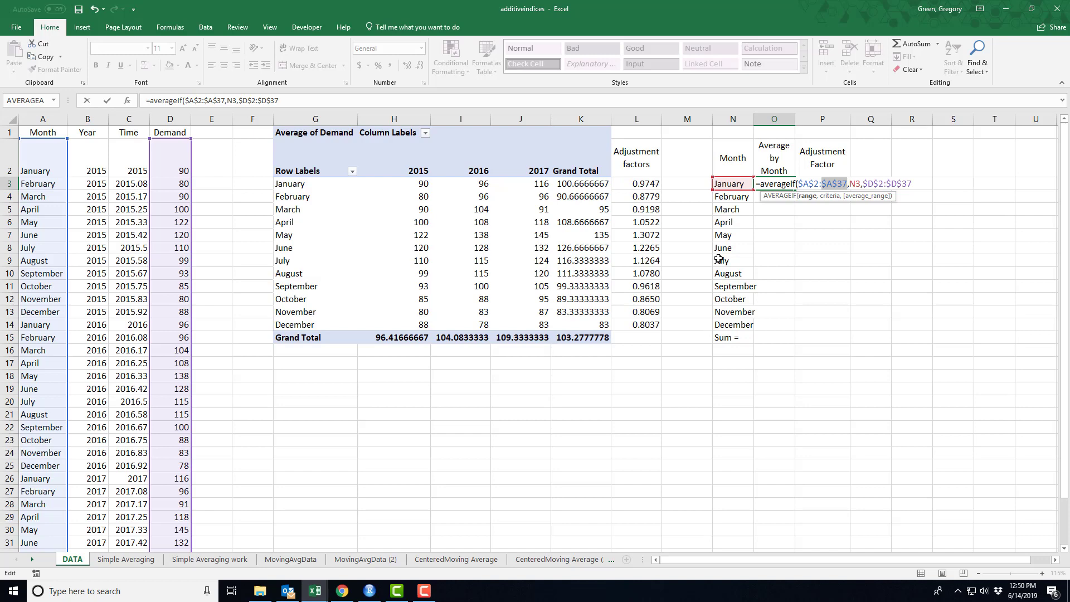
pyautogui.press('Return')
pyautogui.click(766, 184)
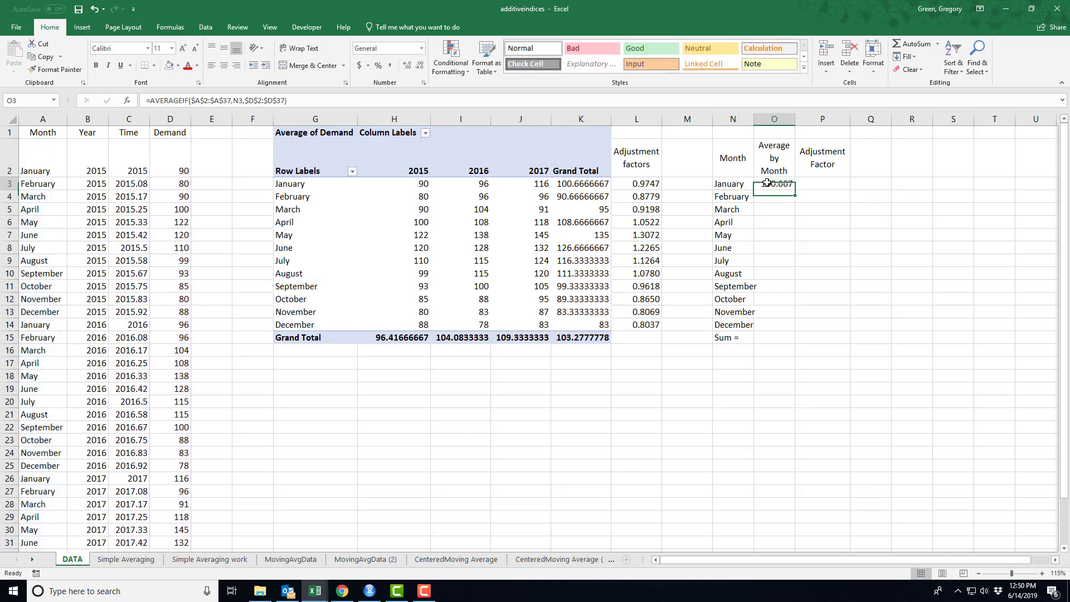
pyautogui.moveTo(796, 191); pyautogui.dragTo(797, 331)
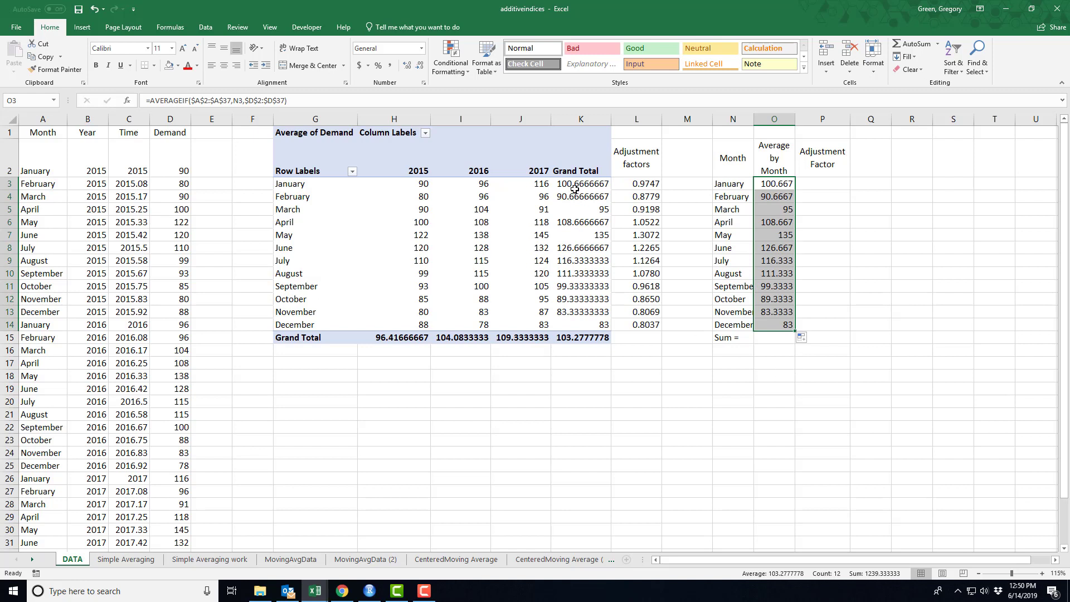
# - Replace the Sum label below December in N15 with Average
pyautogui.click(762, 337)
pyautogui.write('=sum')
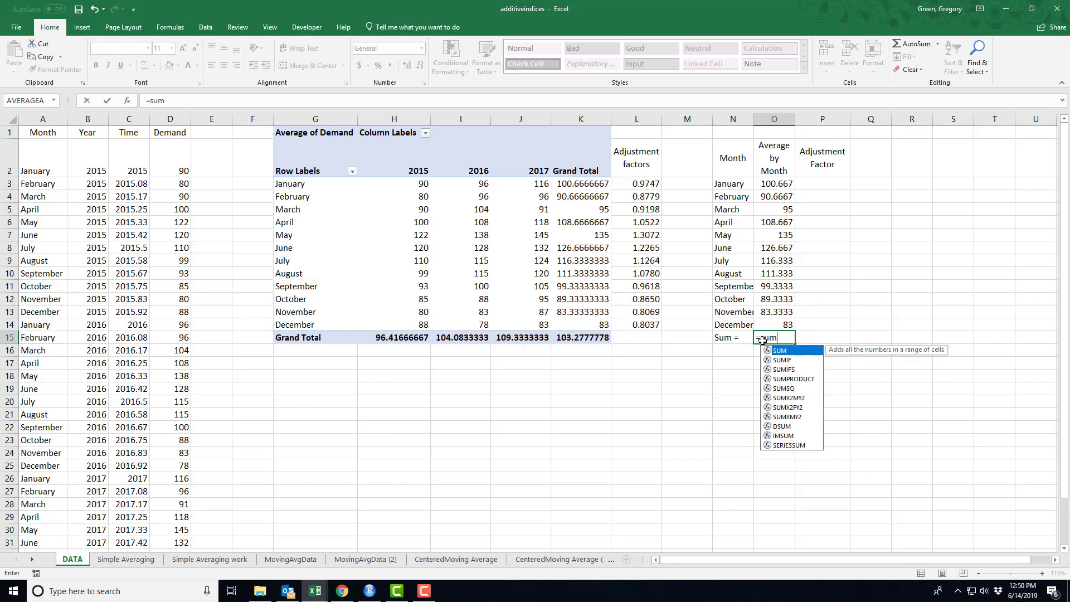
pyautogui.click(728, 340)
pyautogui.write('Average')
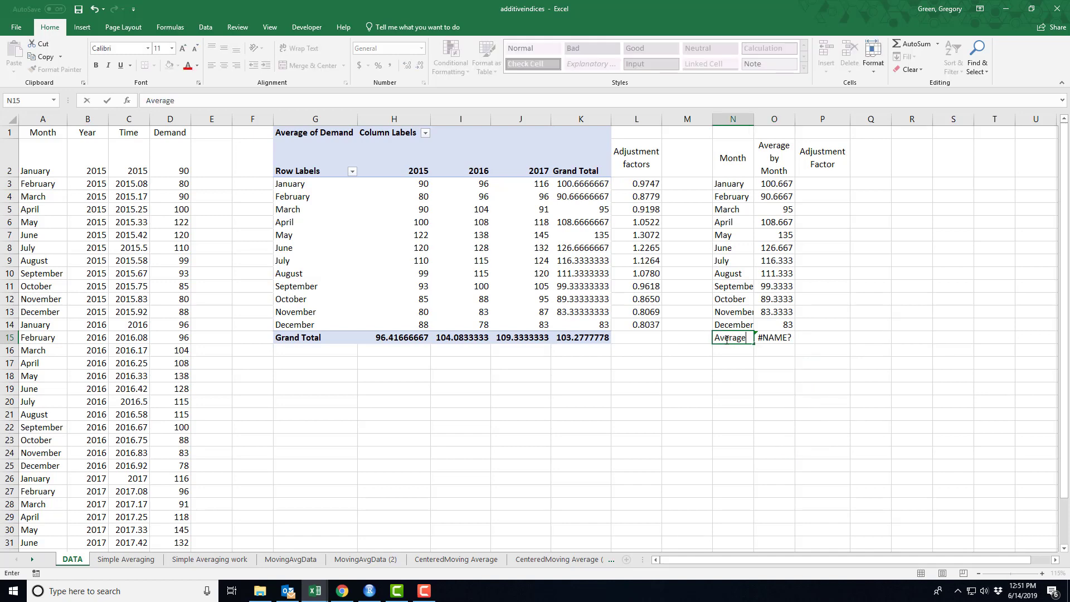
pyautogui.press('Tab')
# - Calculate the overall average demand in O15 with =AVERAGE(D2:D37)
pyautogui.write('=average')
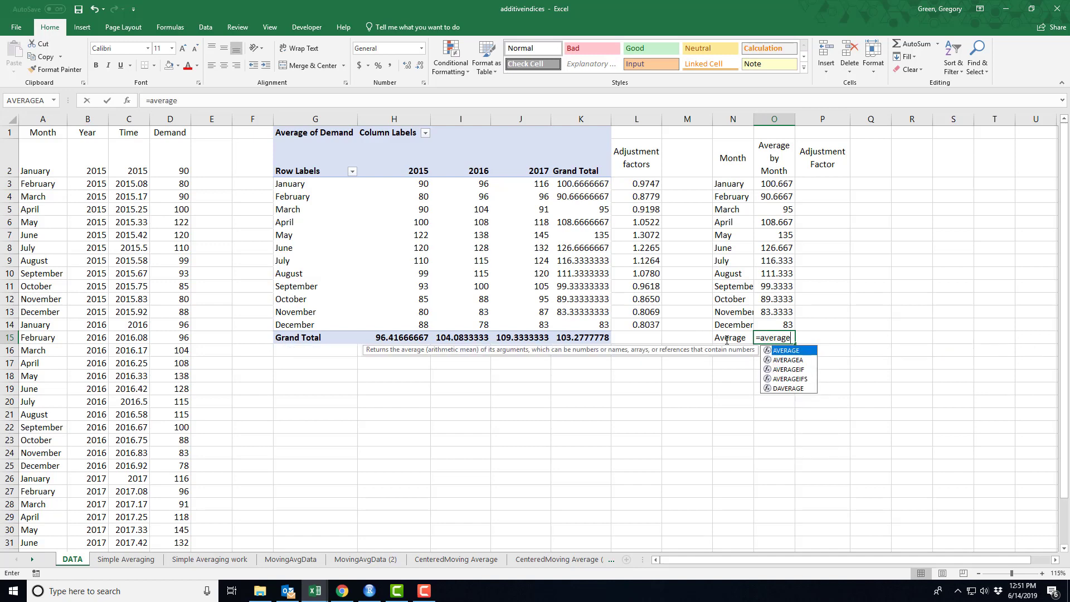
pyautogui.write('(')
pyautogui.click(169, 163)
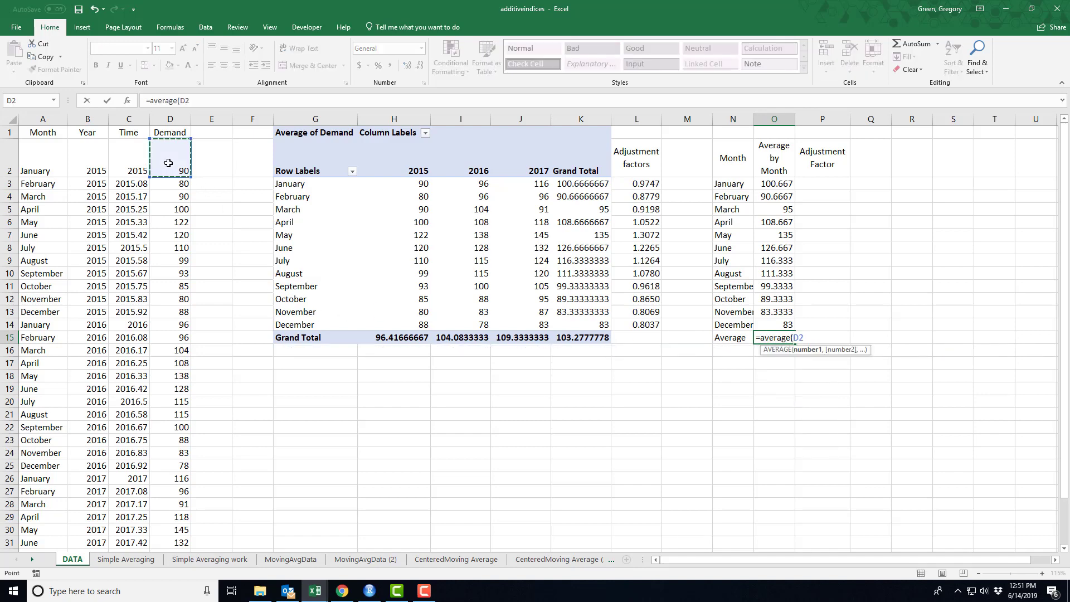
pyautogui.hotkey('ctrl', 'shift', 'Down')
pyautogui.write(')')
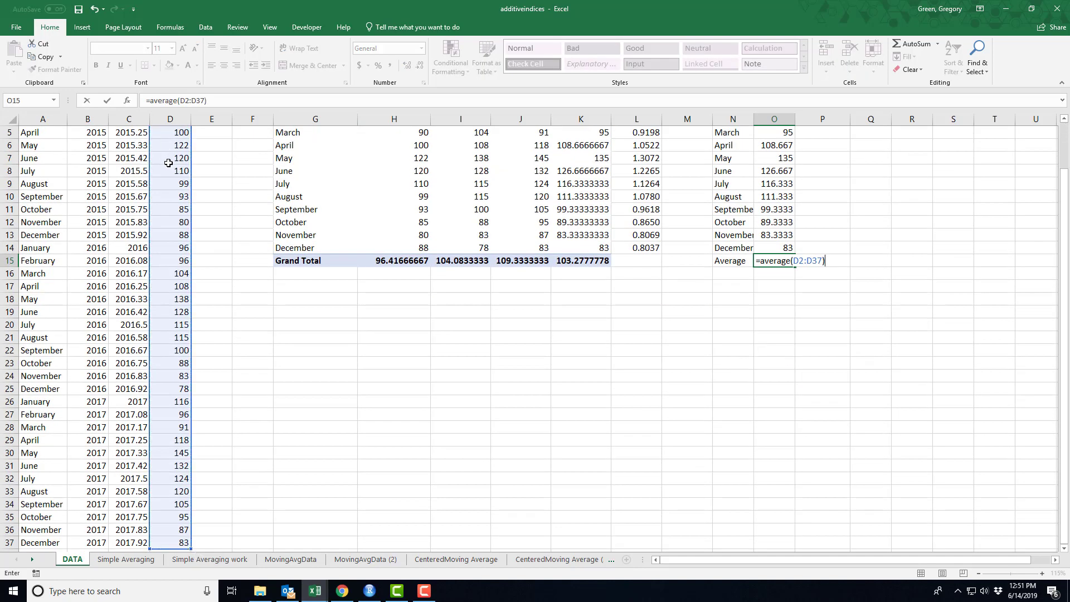
pyautogui.press('Return')
pyautogui.scroll(2, 750, 439)
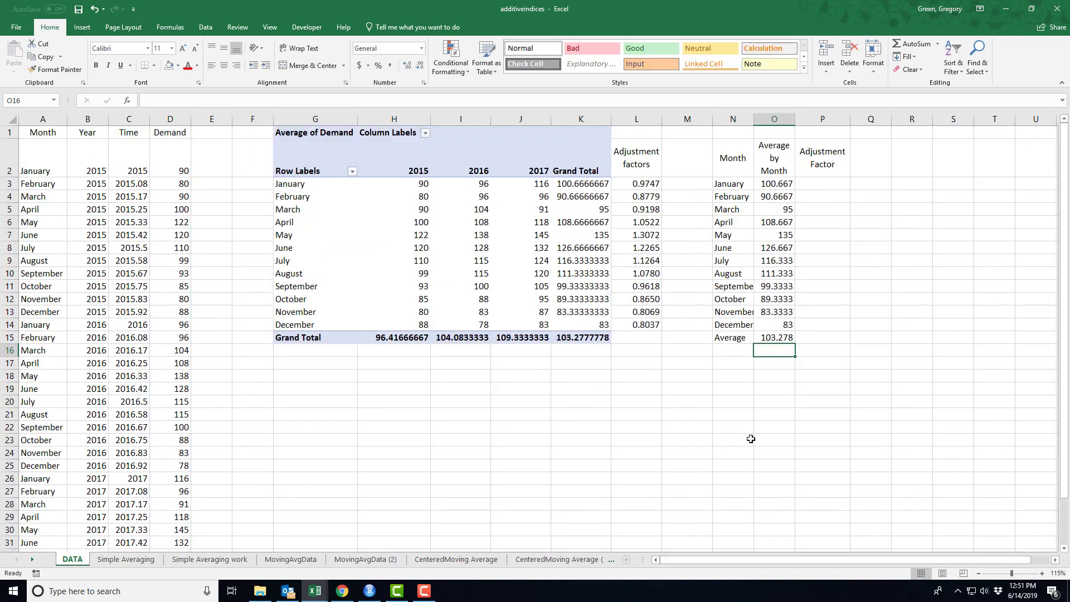
# - Calculate January's adjustment factor in P3 by dividing its average by the overall average, using =O3/$O$15
pyautogui.click(825, 187)
pyautogui.write('=')
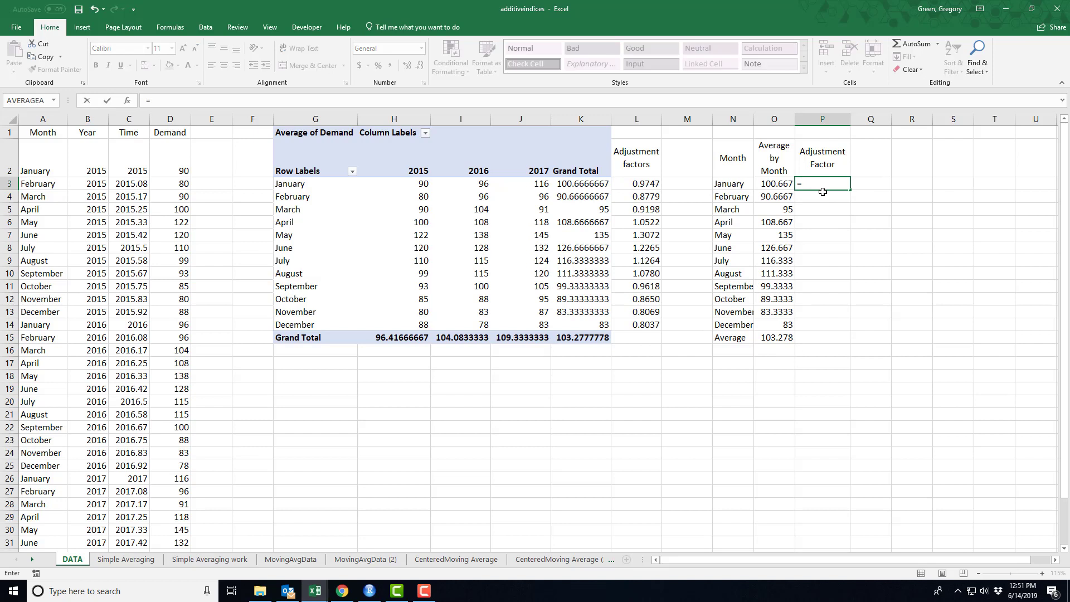
pyautogui.press('Left')
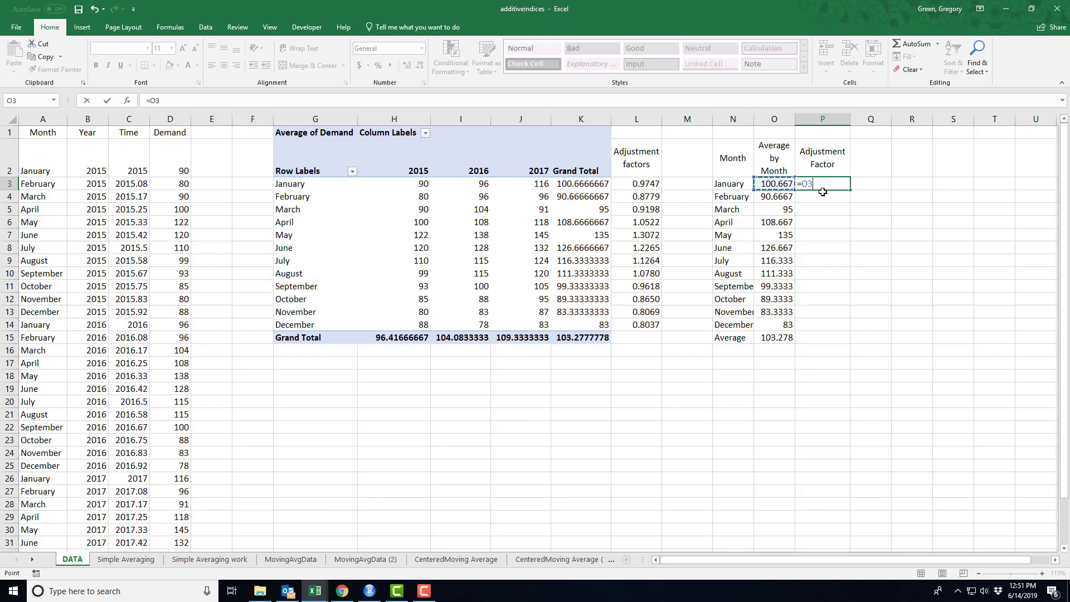
pyautogui.write('/')
pyautogui.click(771, 337)
pyautogui.press('F4')
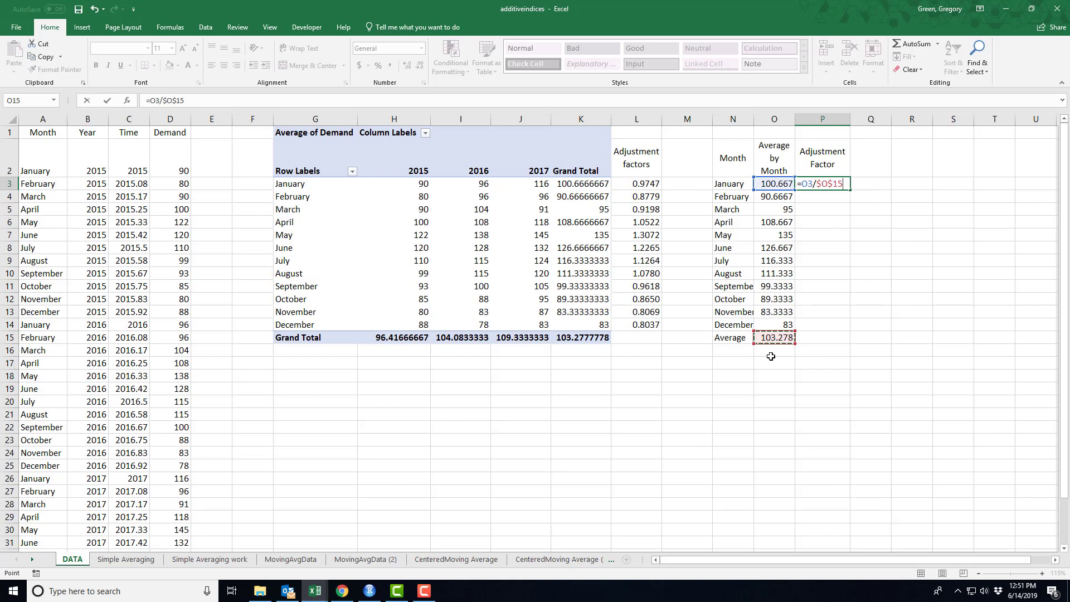
pyautogui.press('Return')
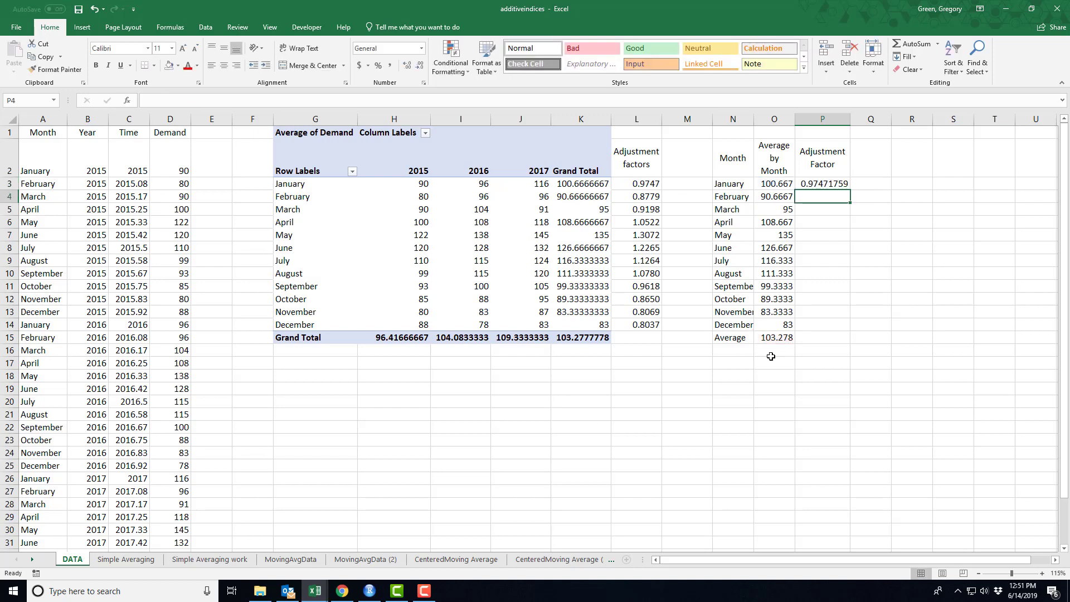
# - Fill the factor formula from P3 down to December in P14 and show the results with four decimals
pyautogui.click(826, 185)
pyautogui.moveTo(851, 189); pyautogui.dragTo(843, 329)
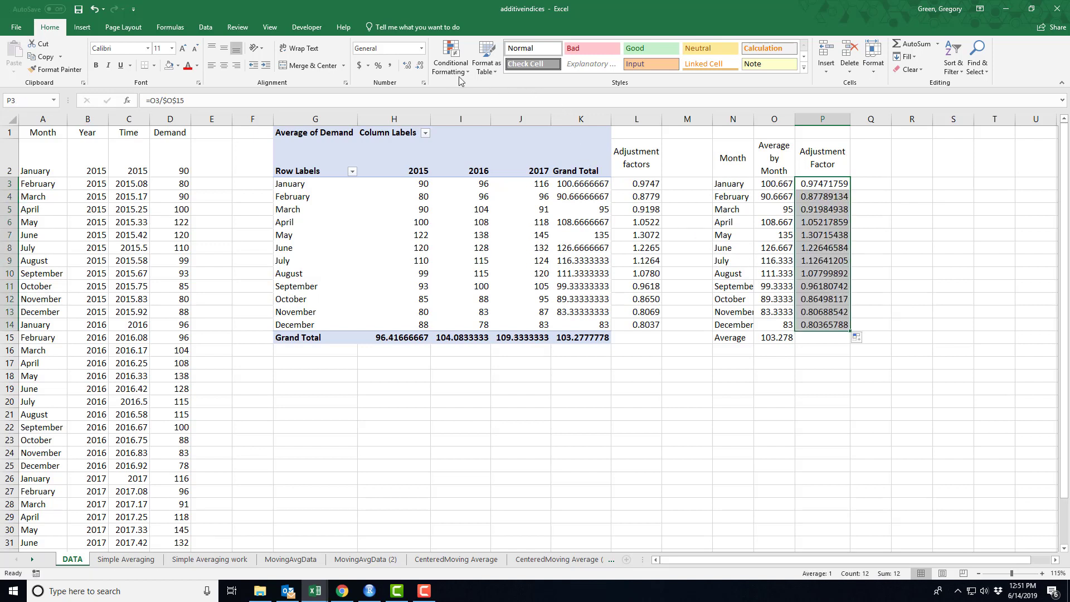
pyautogui.click(419, 69)
pyautogui.click(419, 69)
pyautogui.click(419, 69)
pyautogui.click(419, 71)
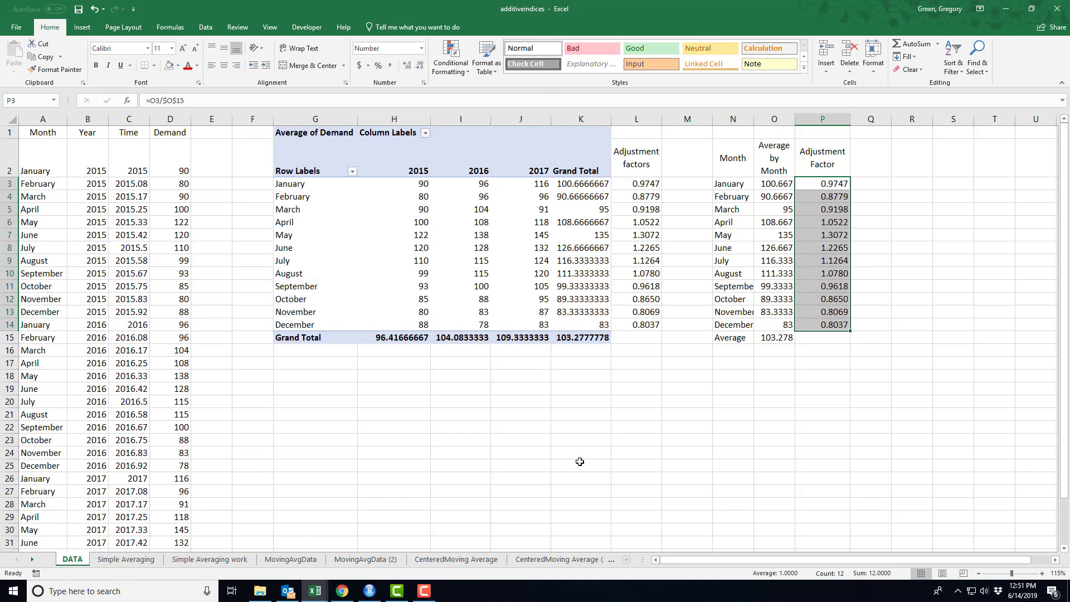
pyautogui.moveTo(959, 559); pyautogui.dragTo(1003, 559)
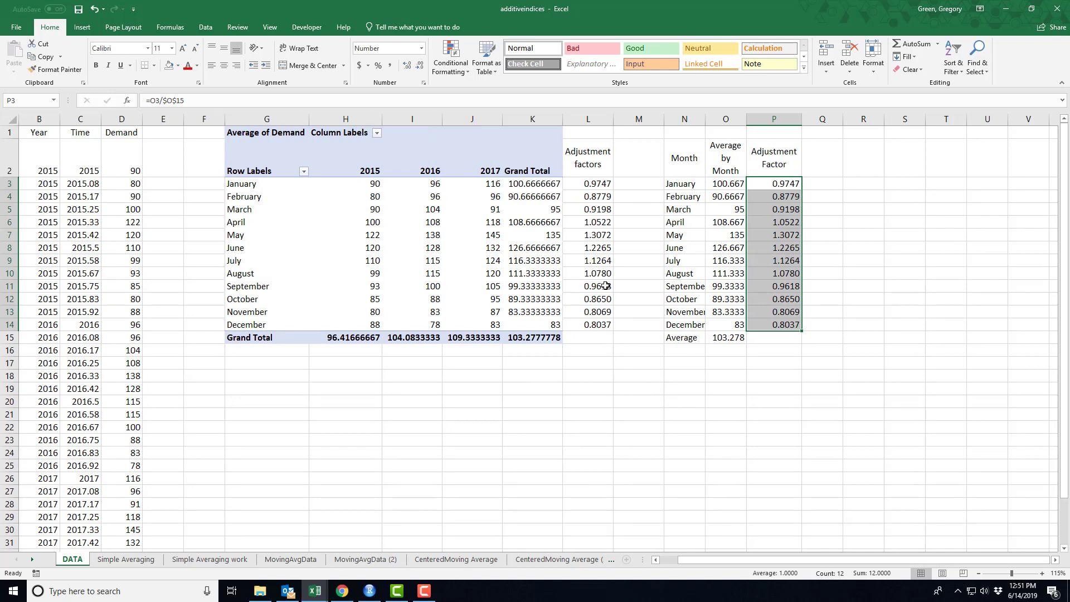